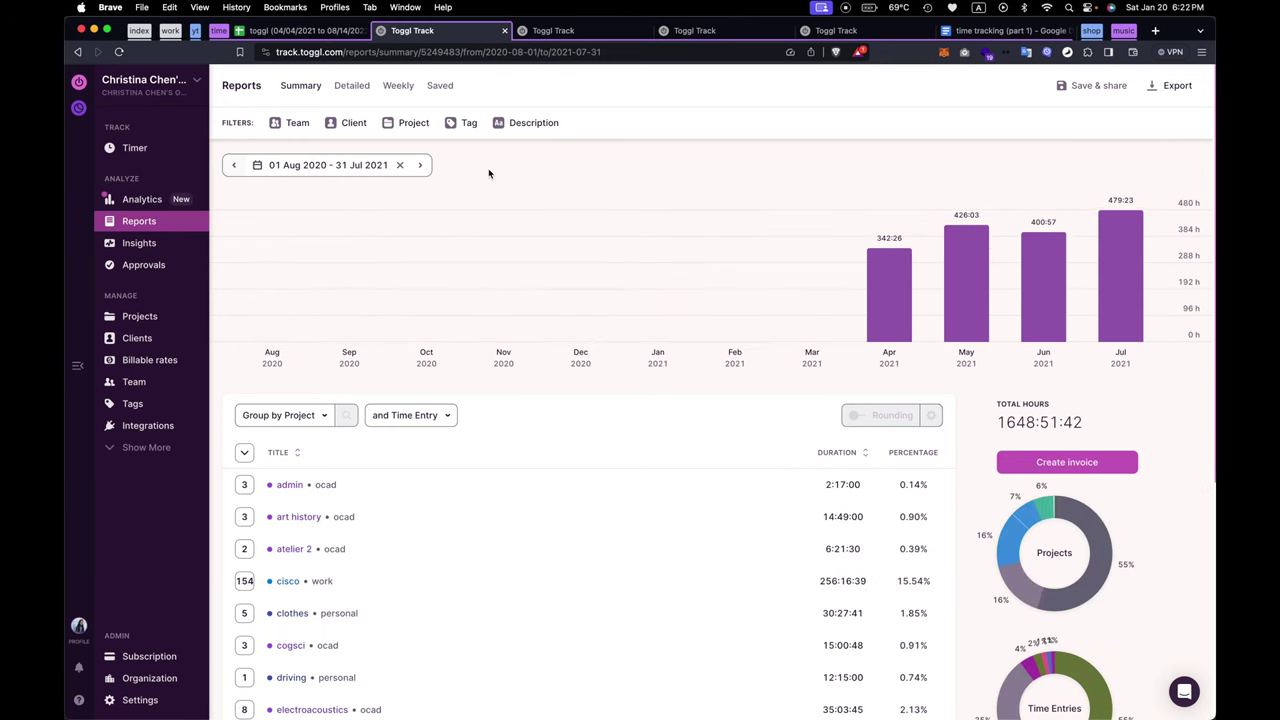
Advance the summary report to 01 Aug 2021 – 31 Jul 2022, then switch to the toggl spreadsheet.
click(420, 165)
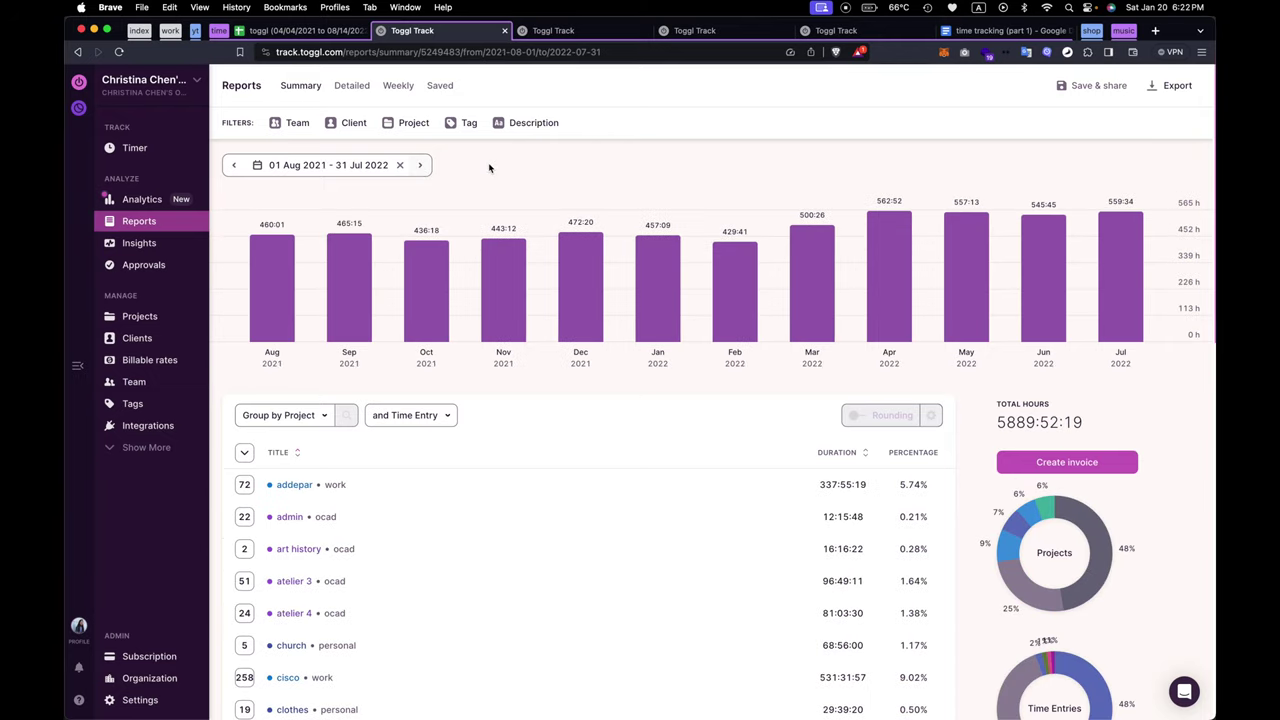
click(332, 32)
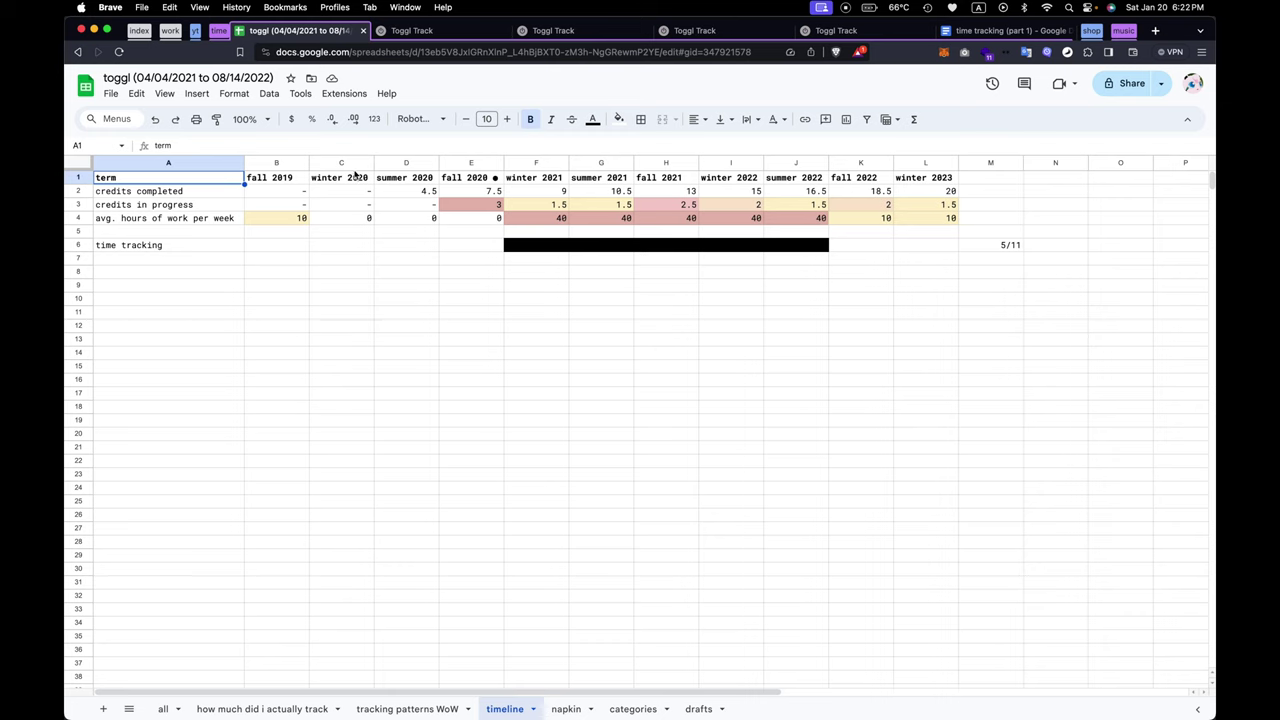
Point out the winter and fall 2020 terms and the credits completed and in-progress rows.
click(342, 173)
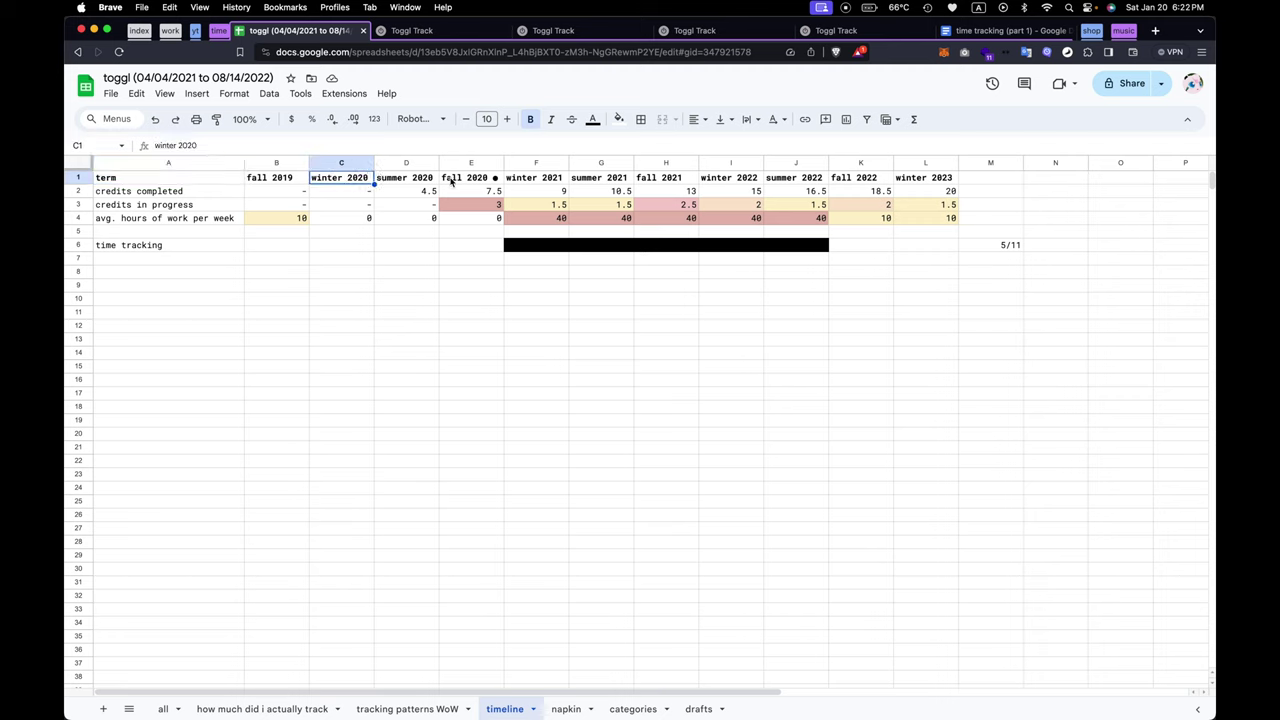
click(451, 181)
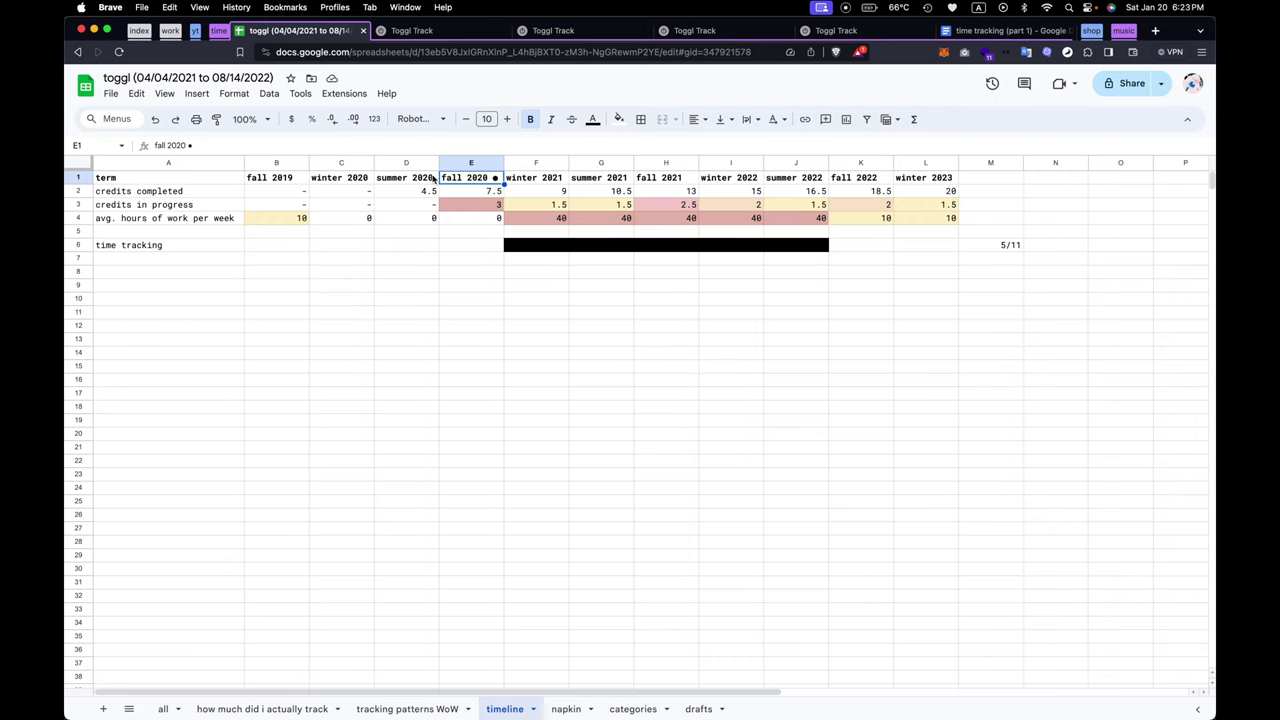
click(81, 191)
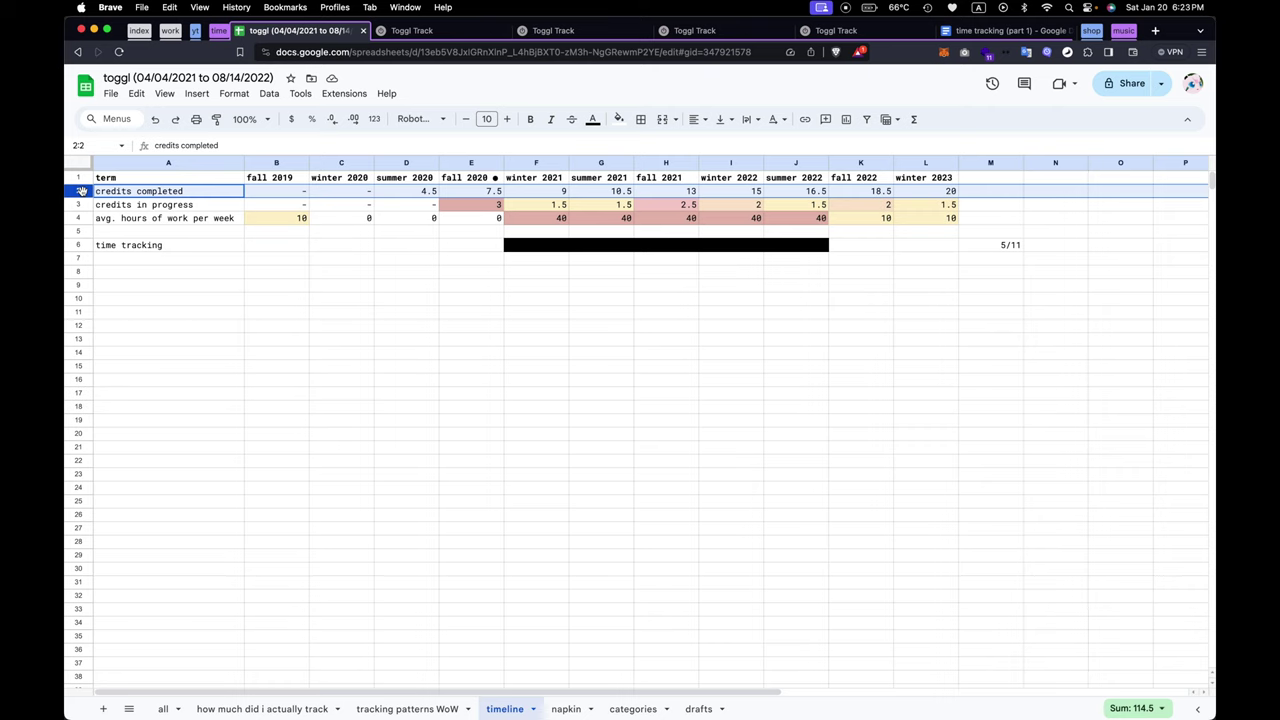
key(Right)
key(Right)
key(Right)
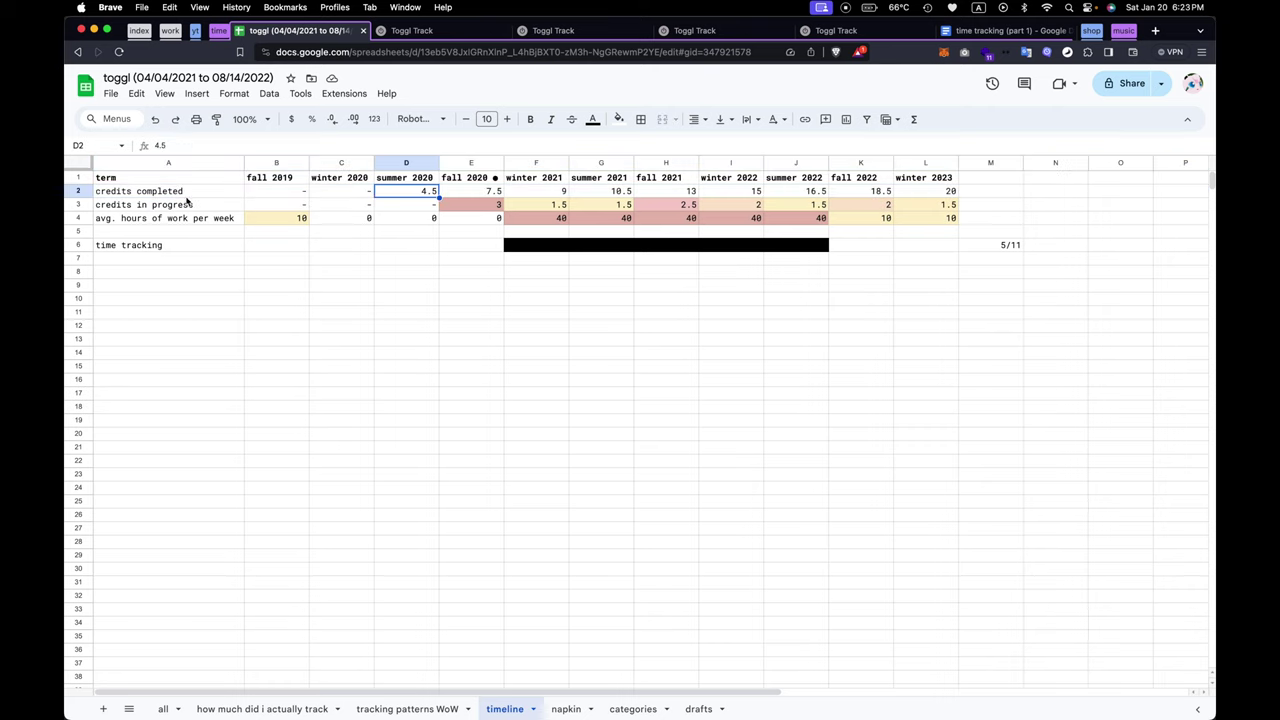
click(78, 204)
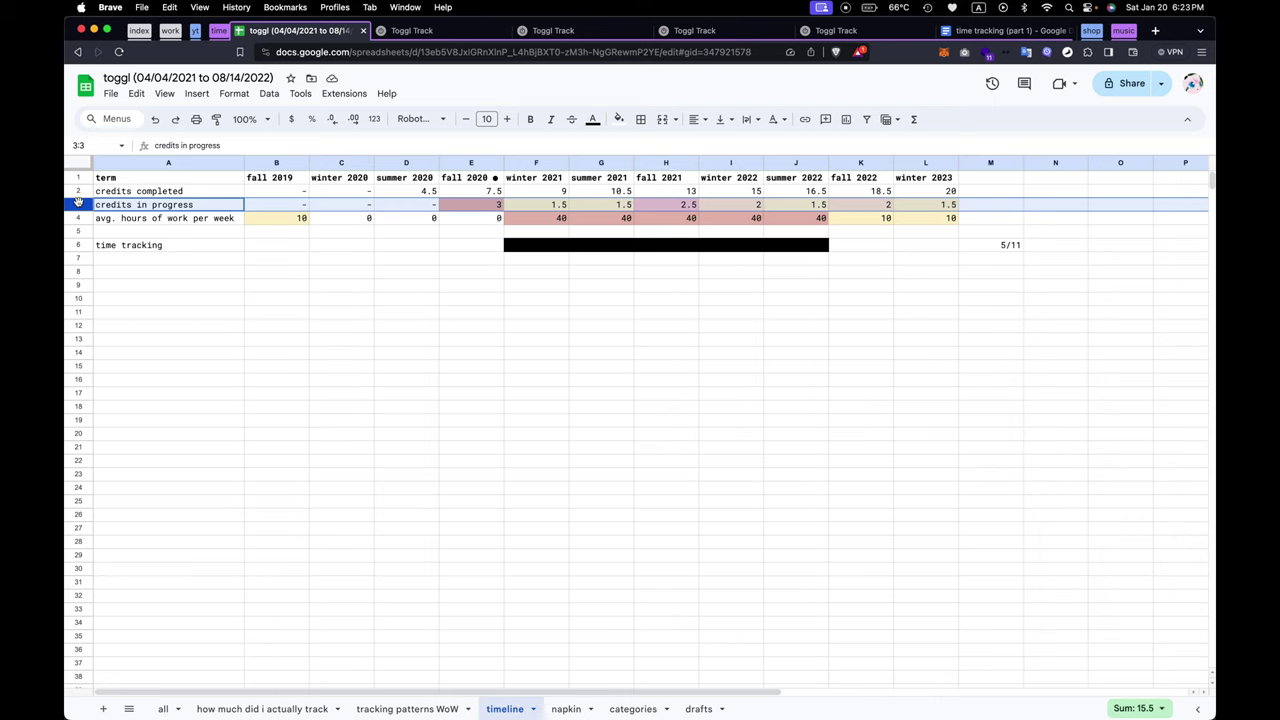
Review weekly work hours for winter 2021 and summer 2022, then go to the 'all' sheet.
click(78, 217)
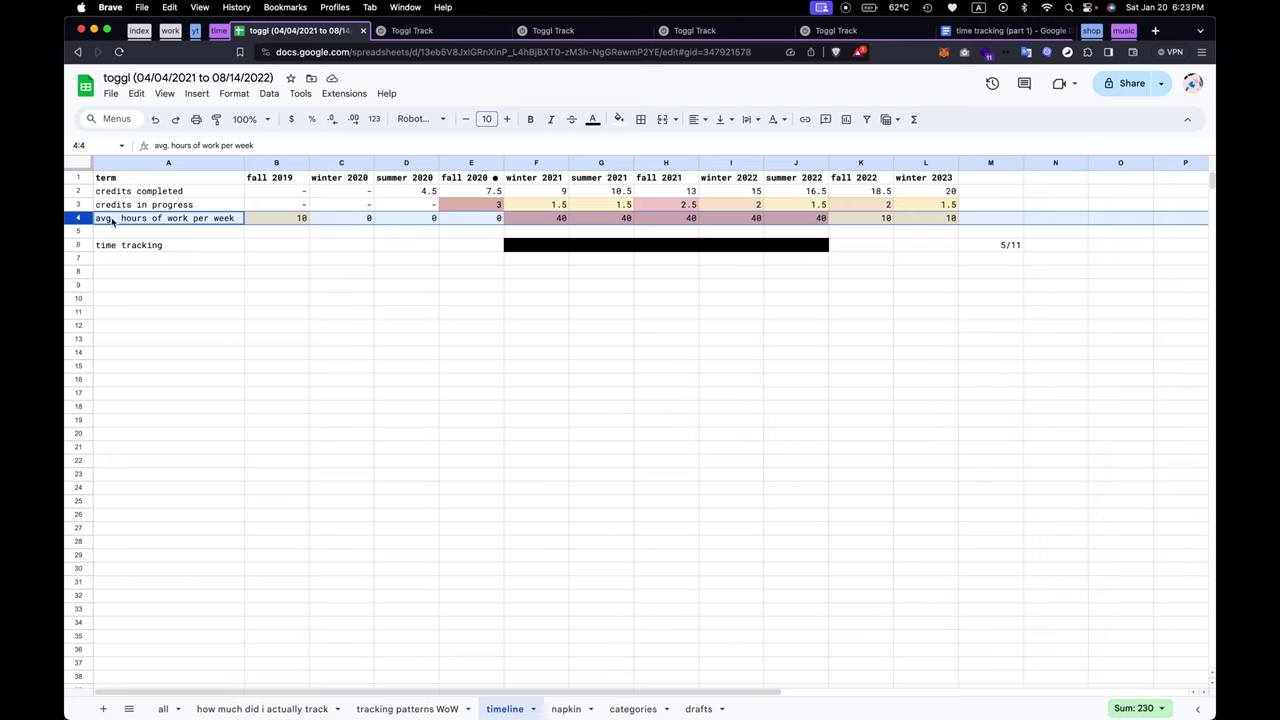
click(550, 219)
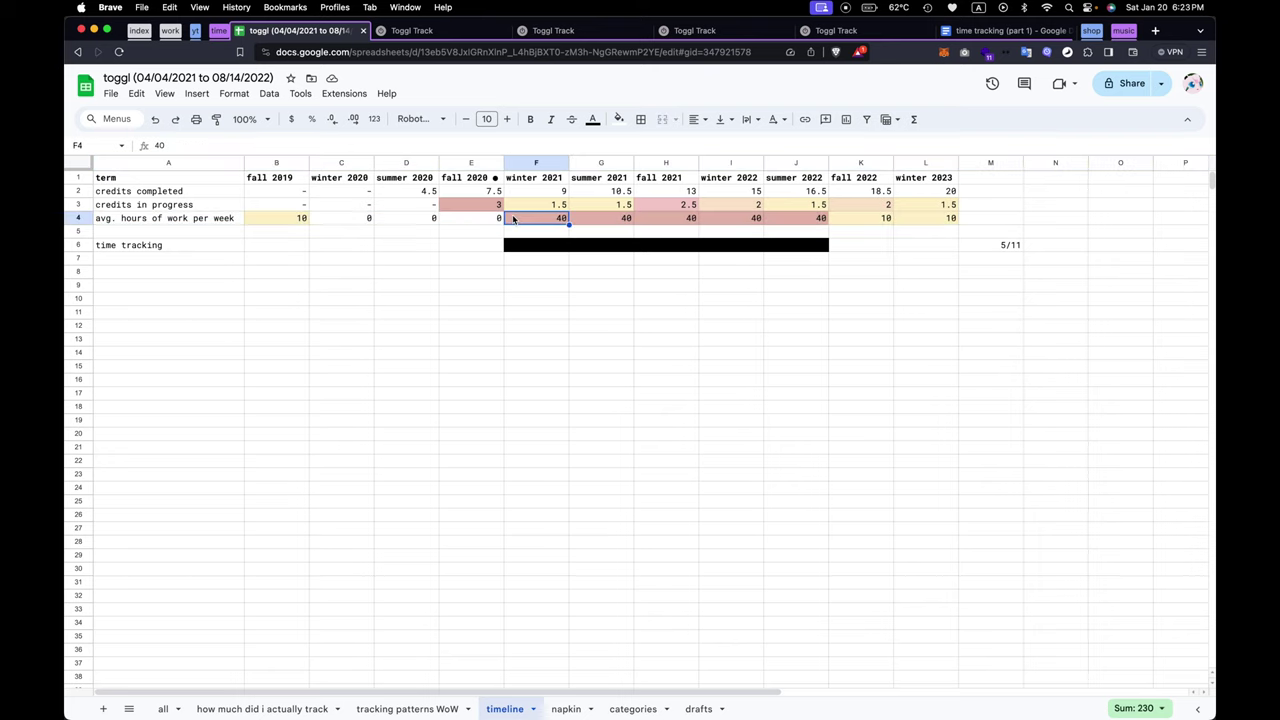
click(778, 224)
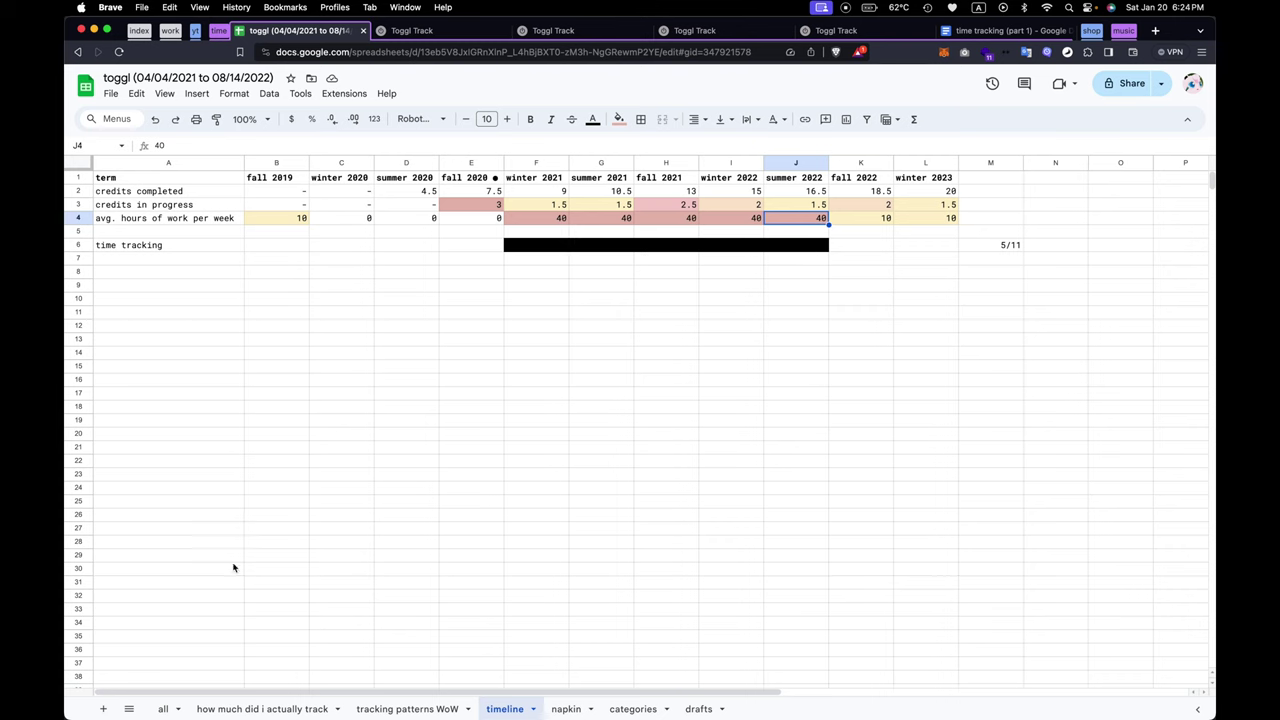
click(163, 709)
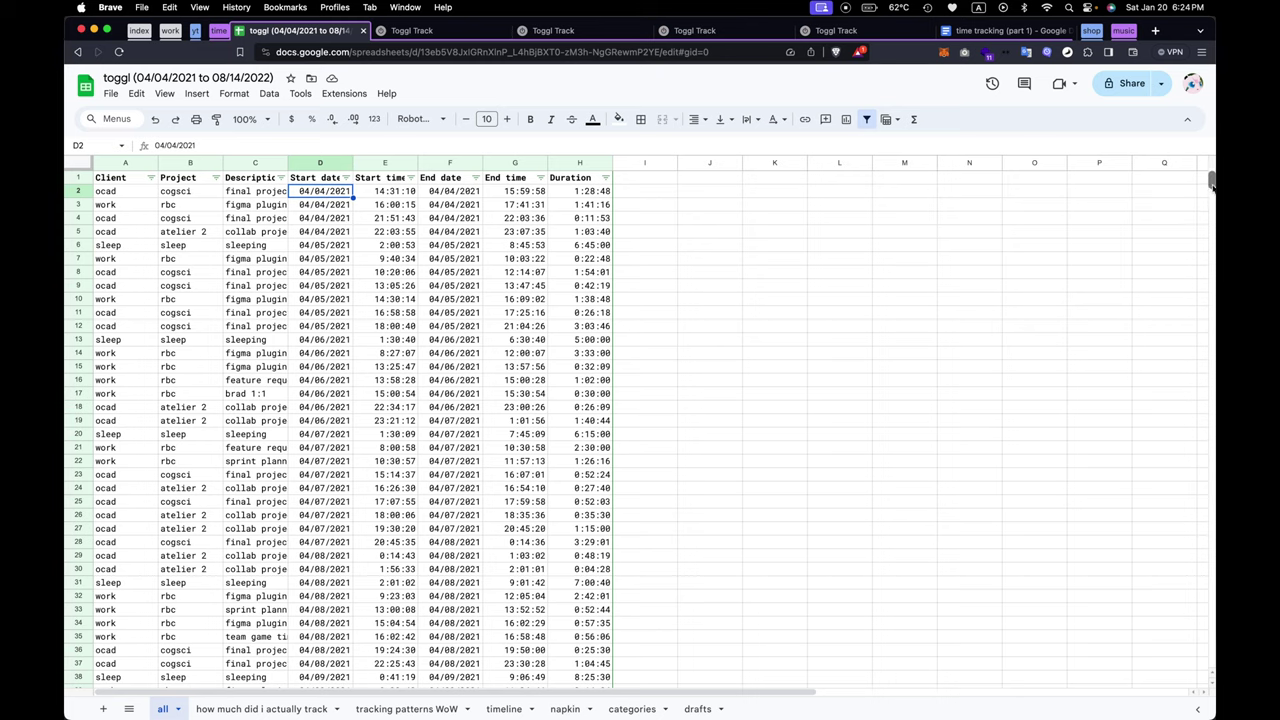
Scroll to the bottom of the all sheet and select D7781, the final 08/14/2022 entry.
drag(1211, 180, 1210, 657)
click(310, 651)
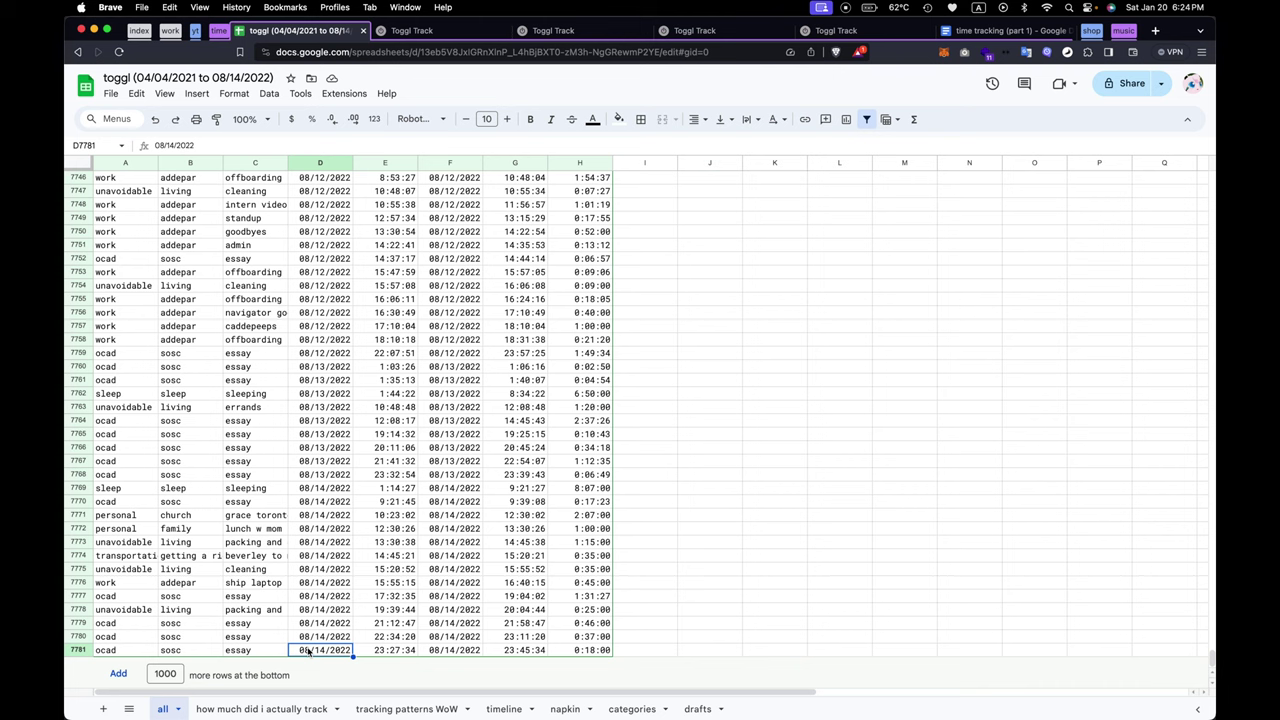
On the napkin sheet, step through the 168-hour note and work, school, sleep and eating hours.
click(565, 708)
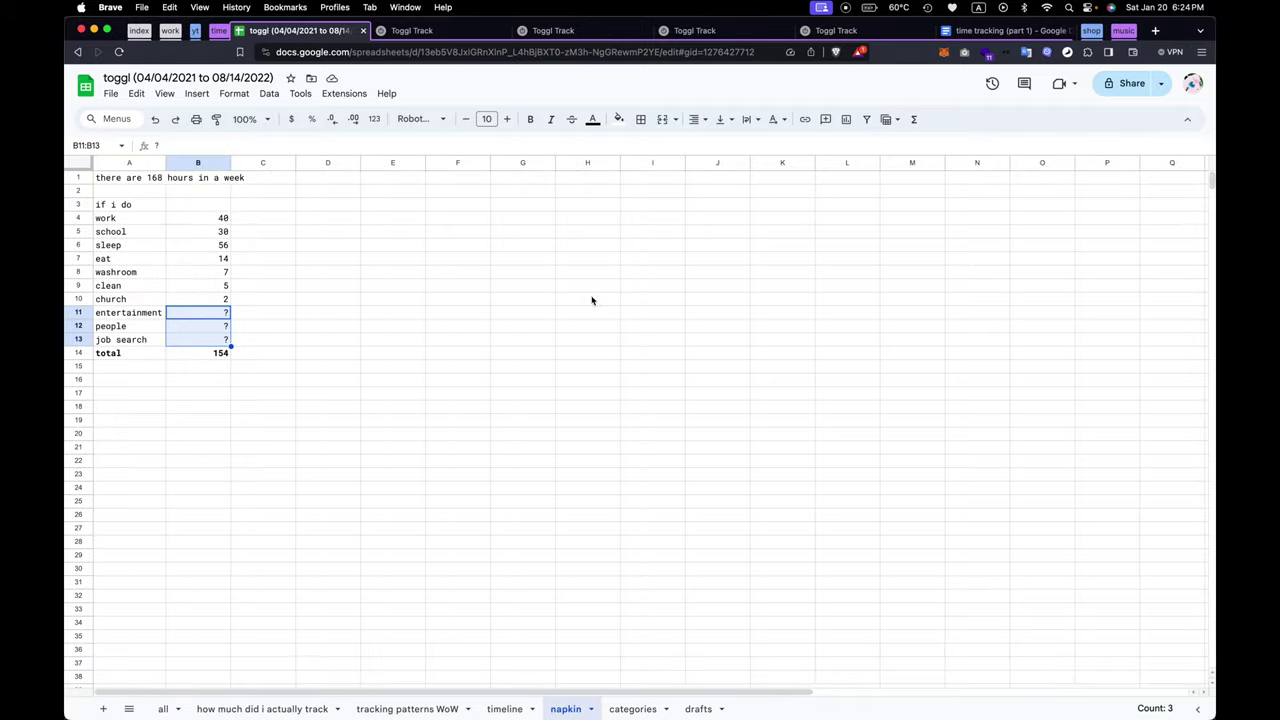
click(336, 313)
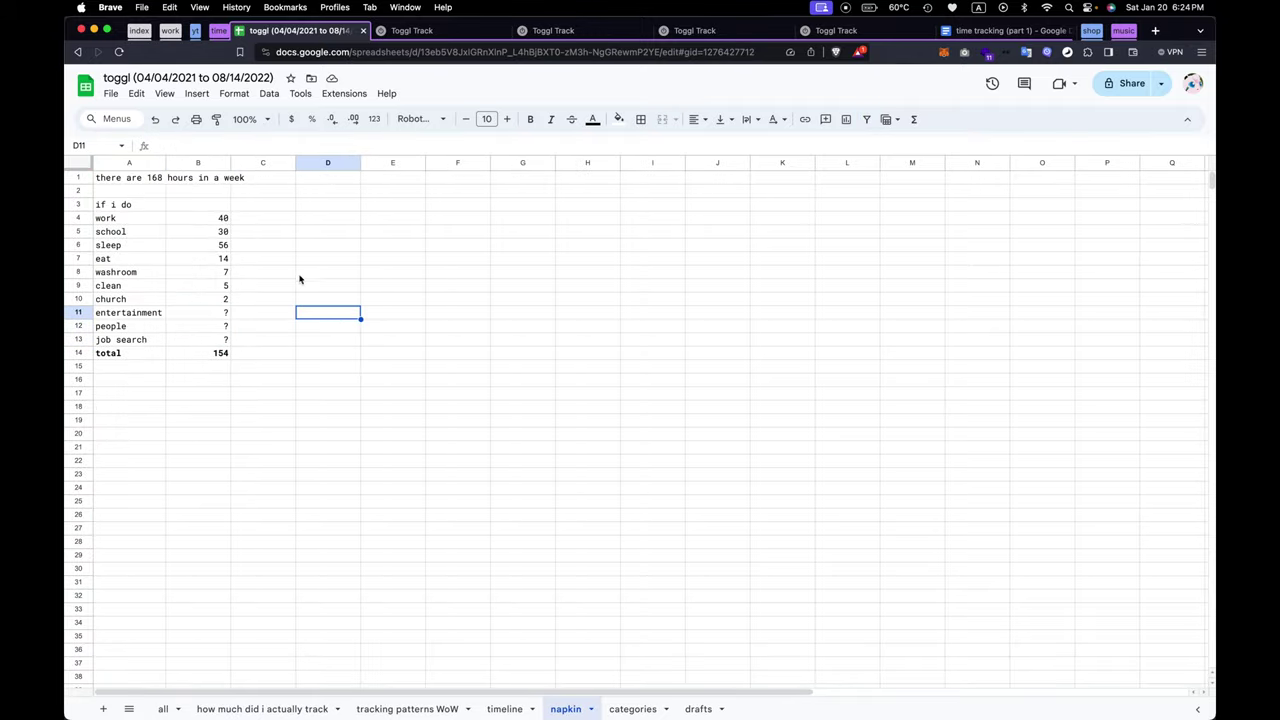
click(155, 182)
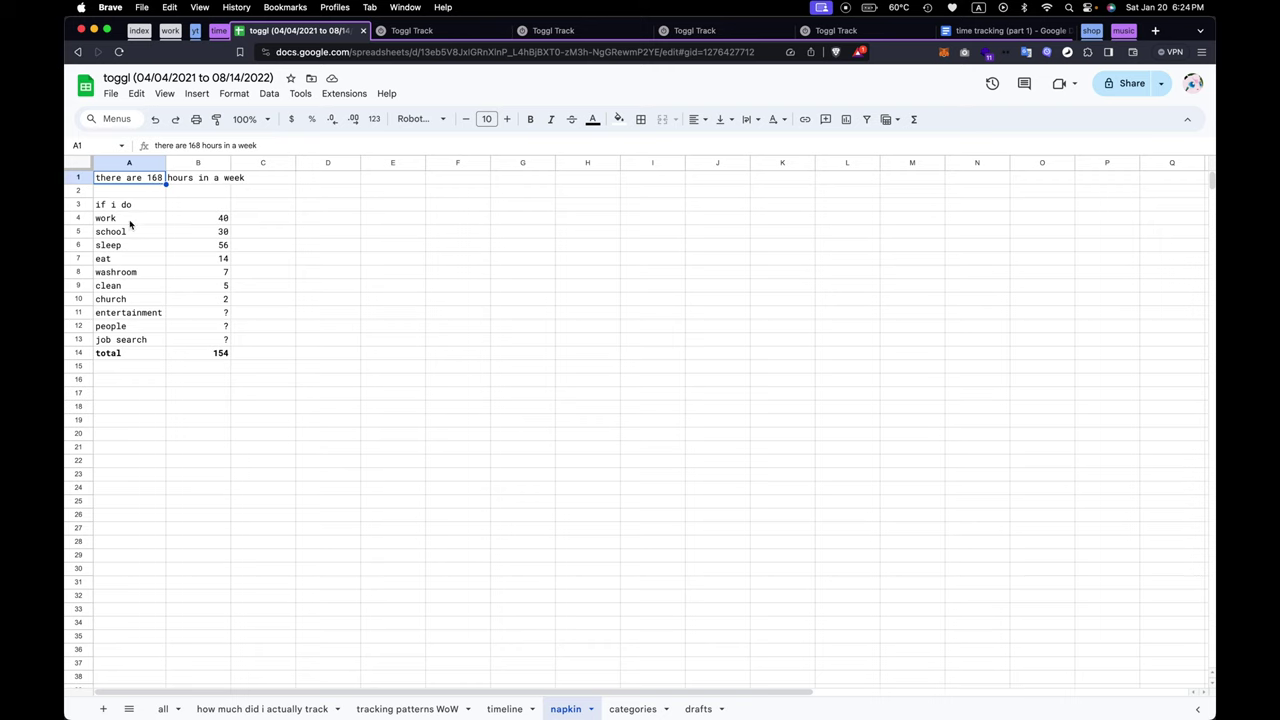
click(176, 222)
key(Down)
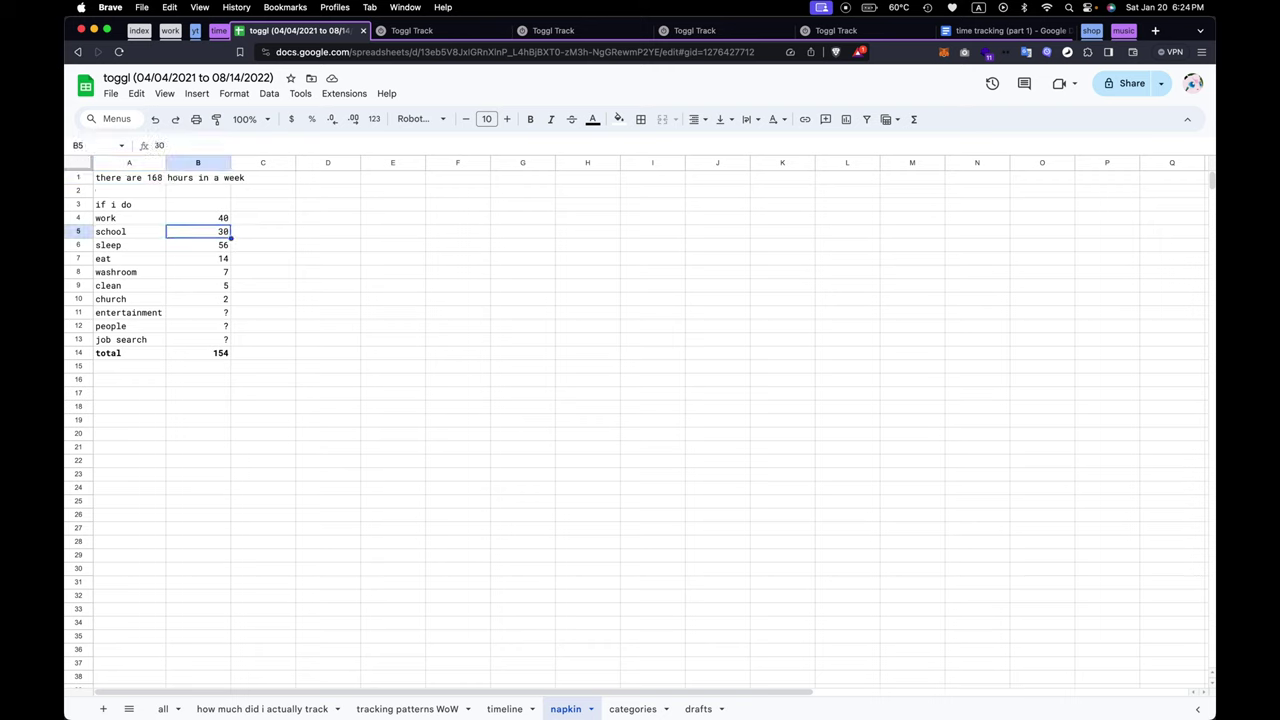
key(Down)
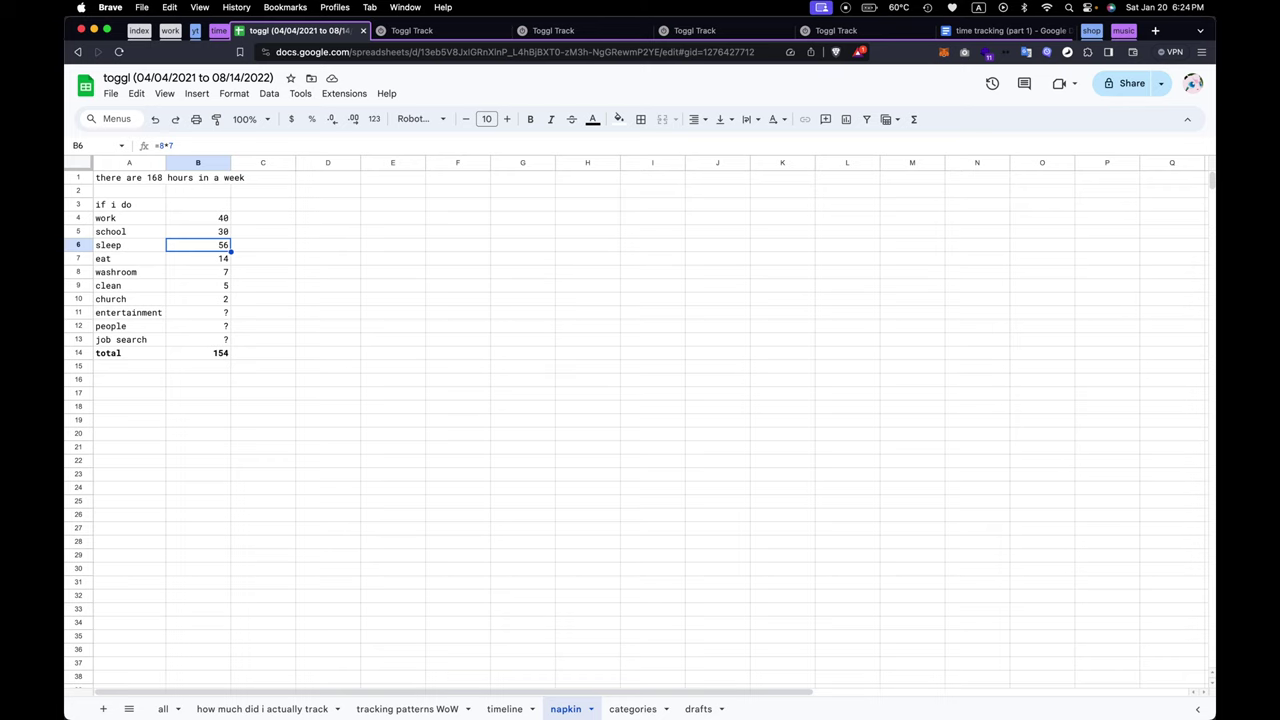
key(Down)
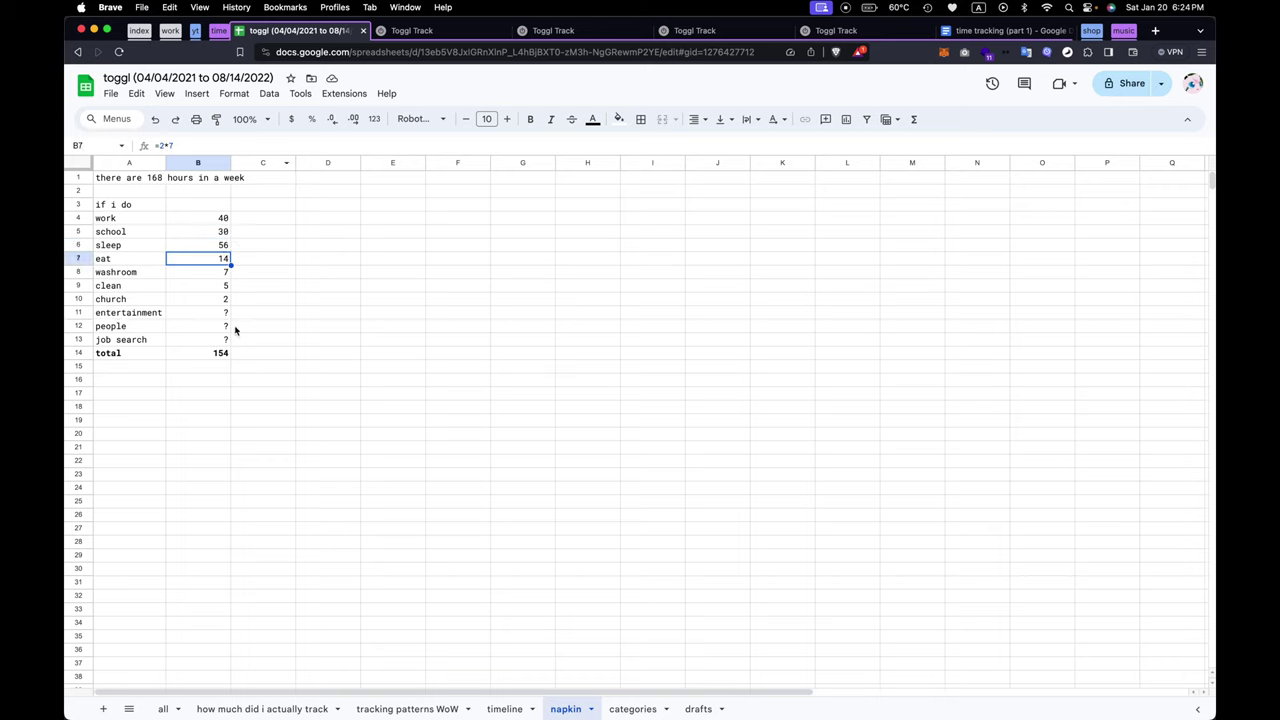
Select the total row and the unknown entertainment and people hours.
click(84, 353)
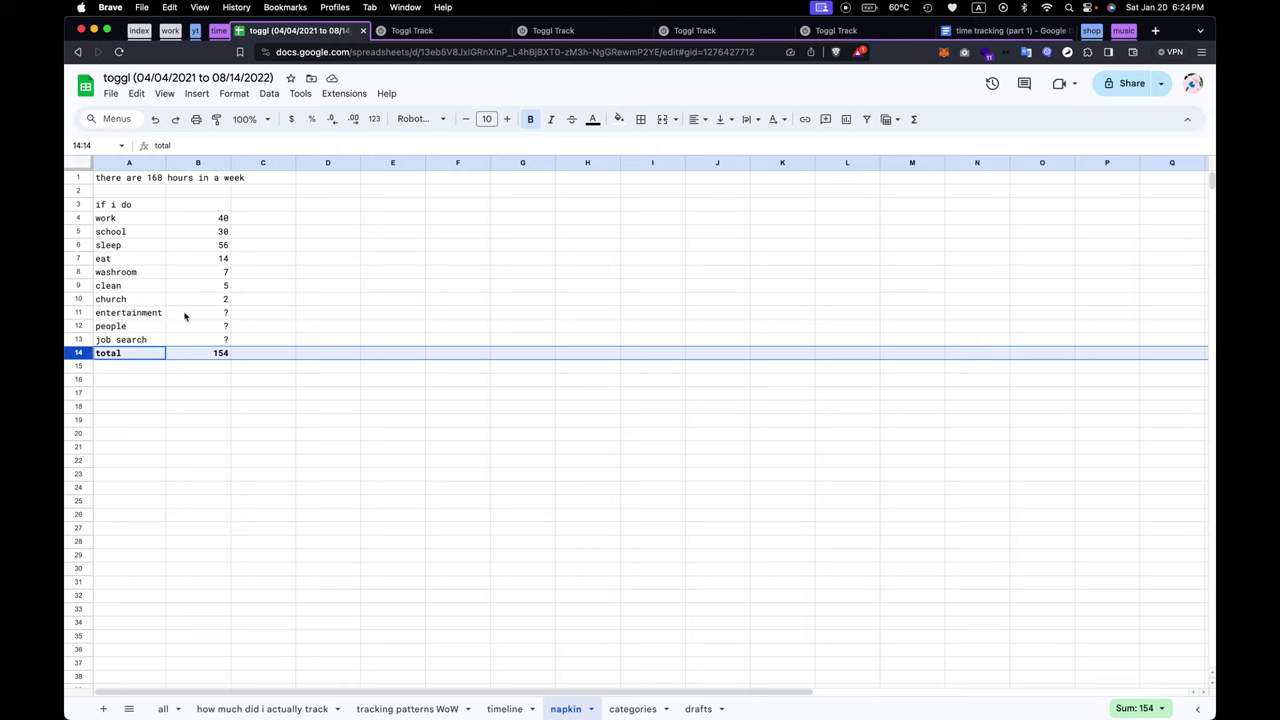
drag(183, 314, 188, 340)
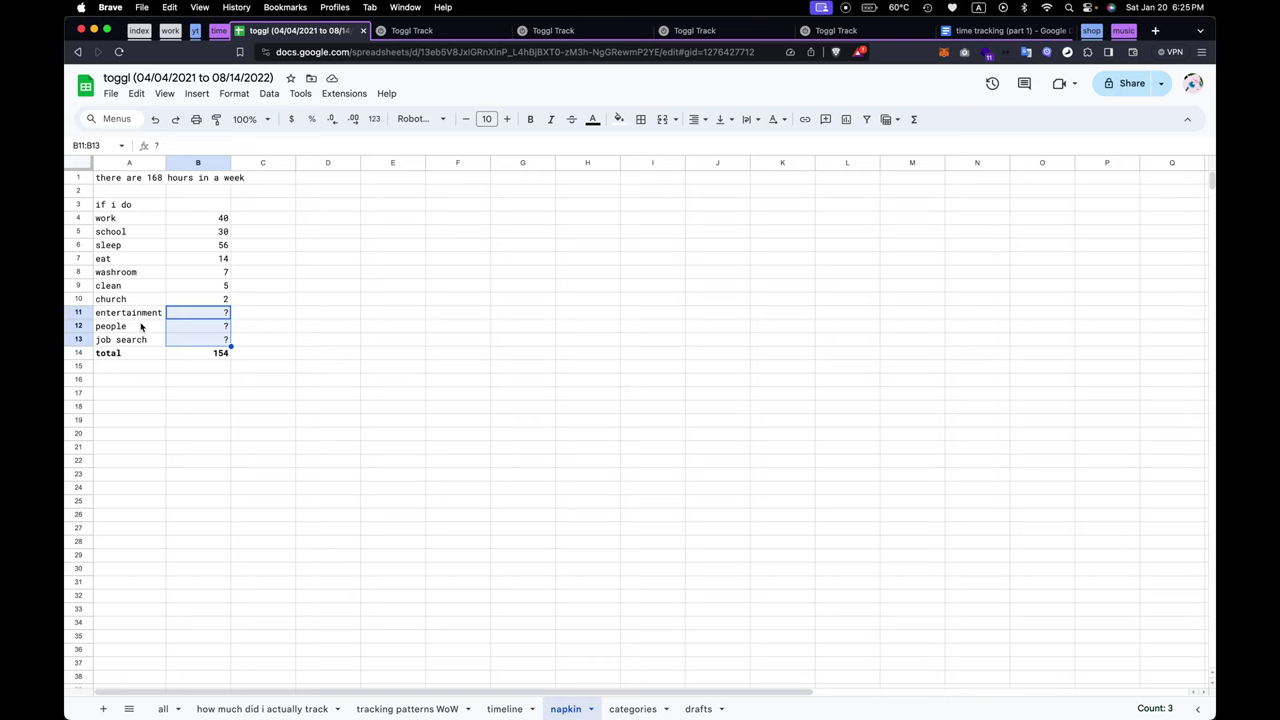
click(292, 344)
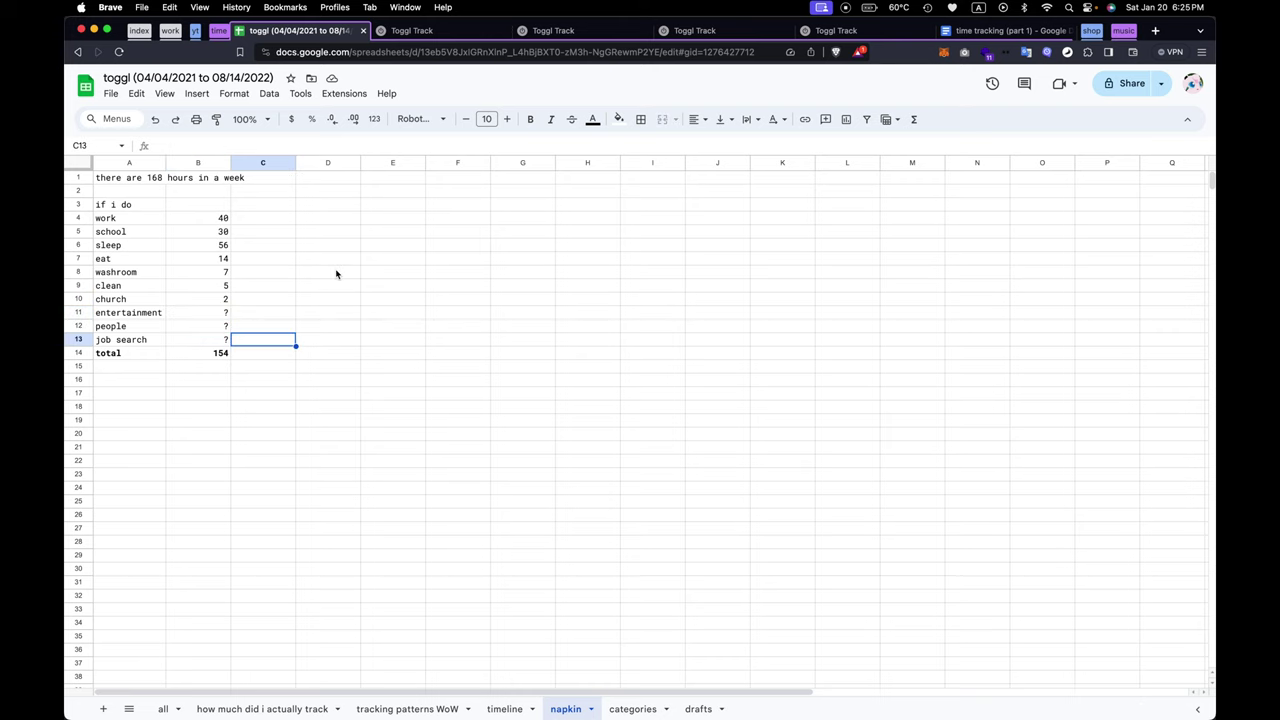
On the all sheet, select the Duration column to see its total.
click(162, 708)
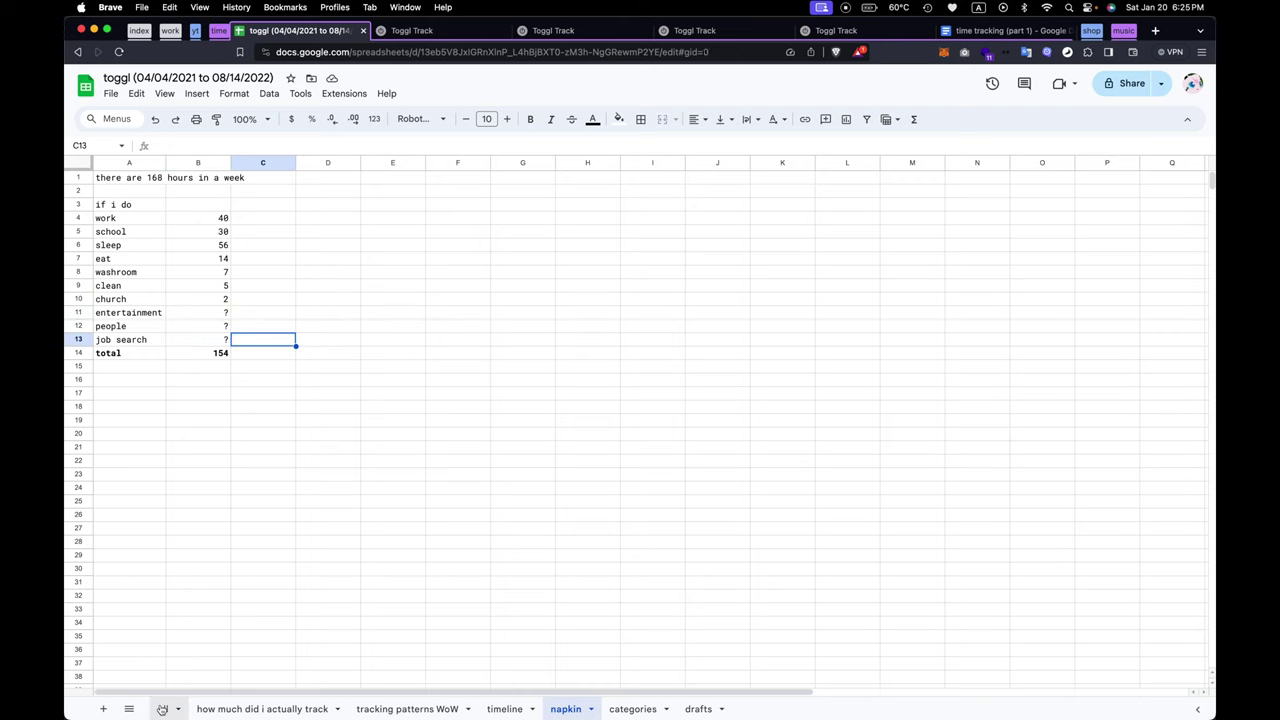
drag(1211, 648, 1212, 112)
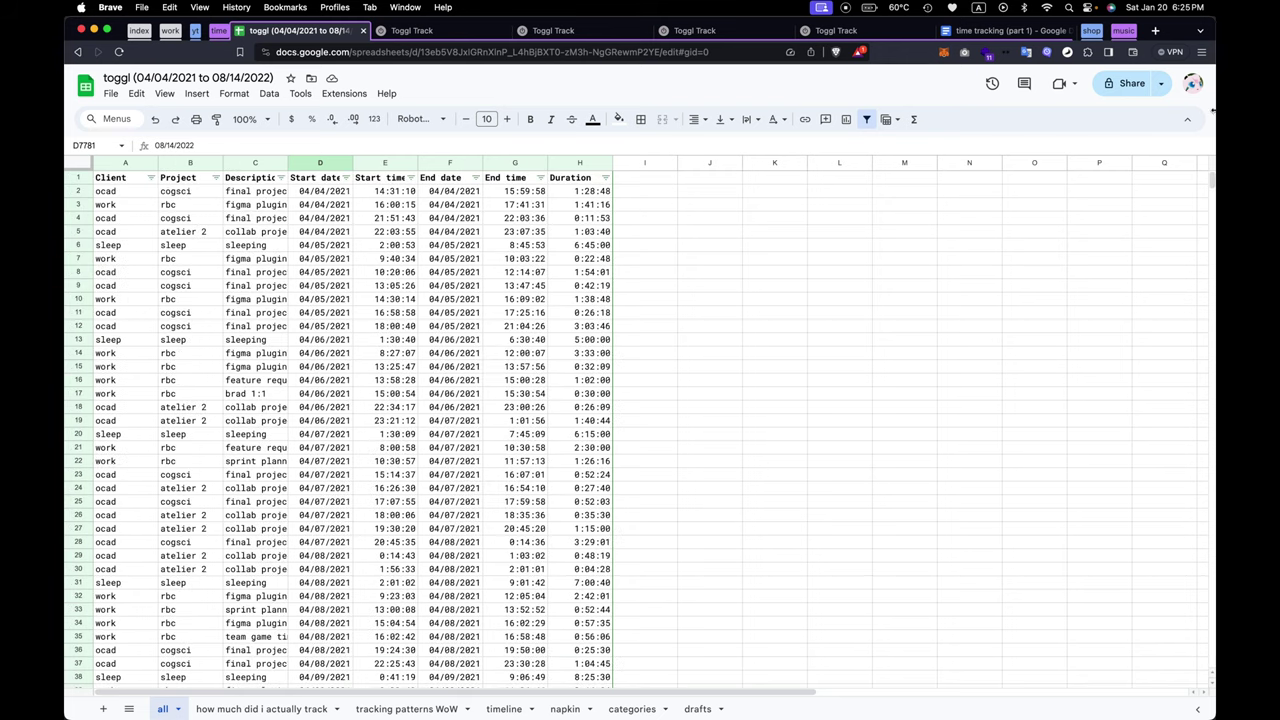
click(580, 162)
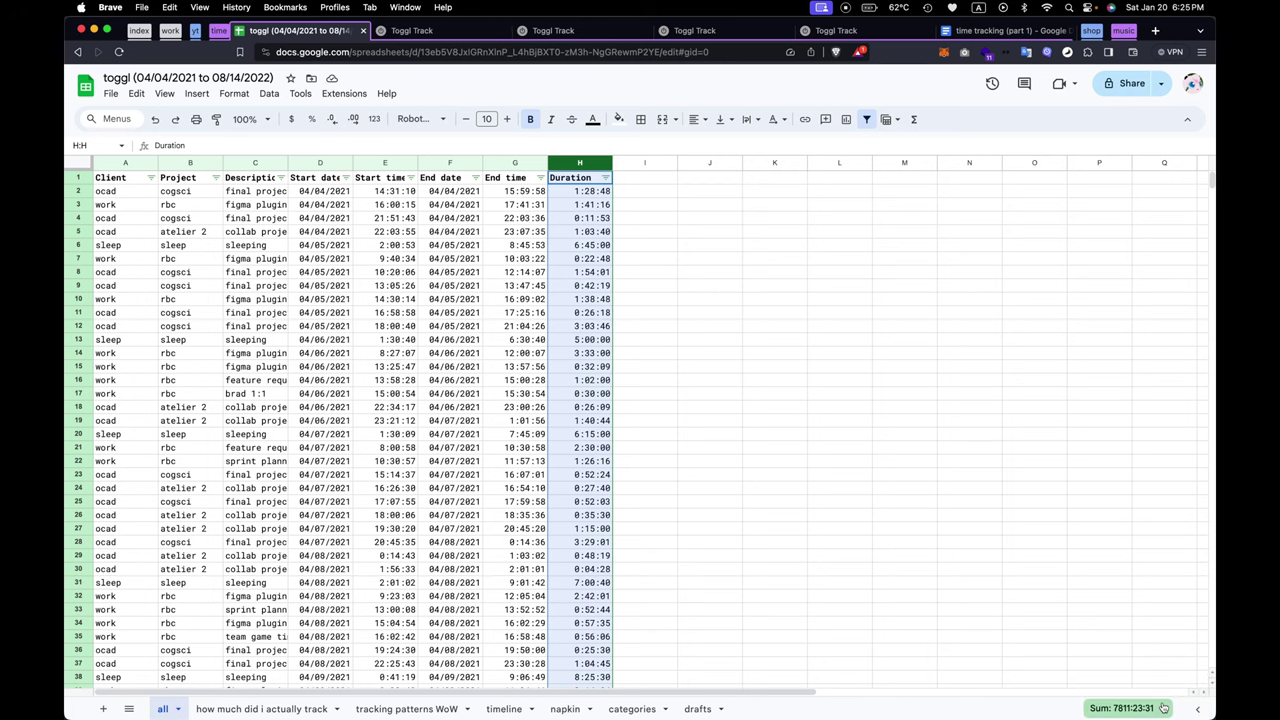
Inspect the 11880 total hours, 16 waking hours and =F2/E2 behind 50.35% tracked, then view Toggl Clients.
click(262, 708)
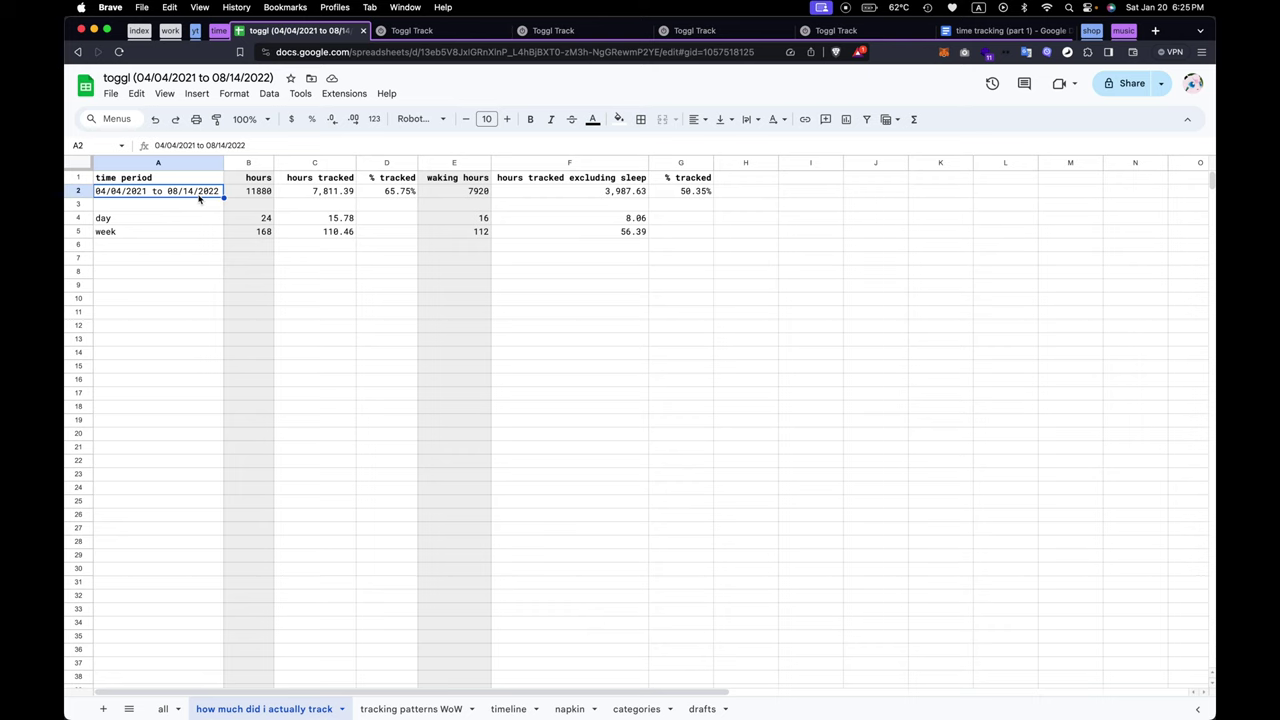
click(267, 194)
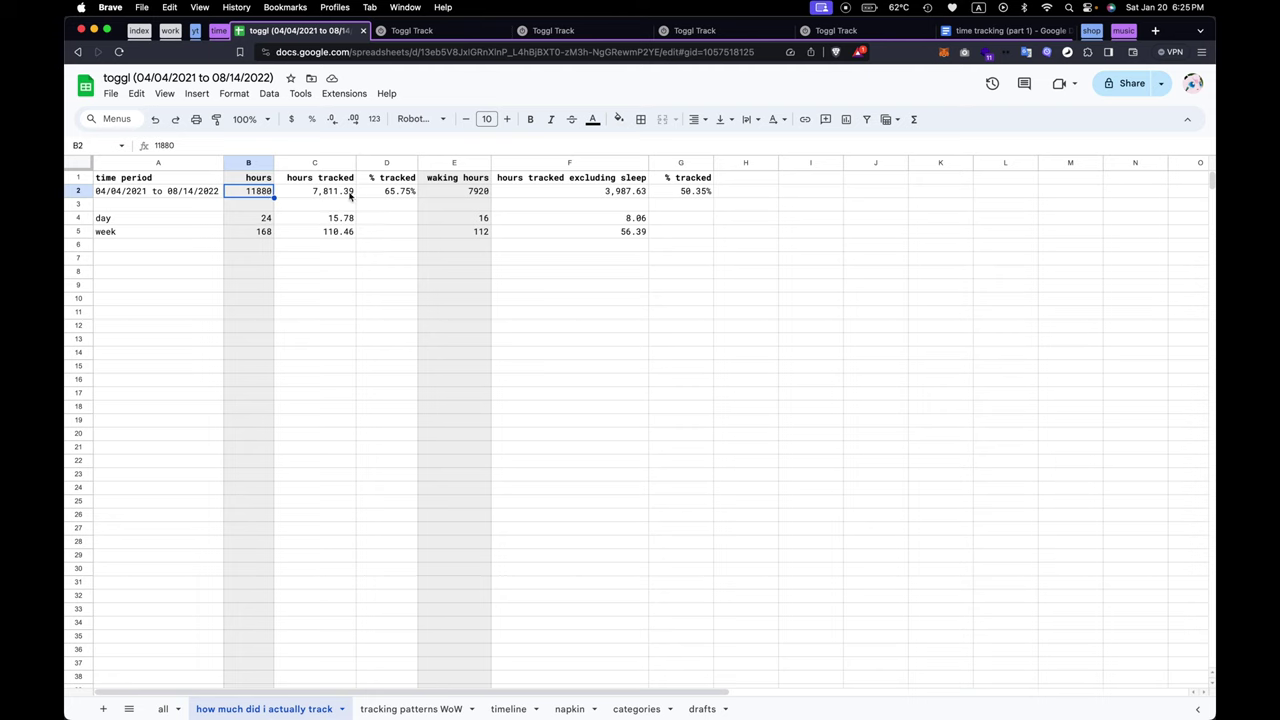
click(378, 194)
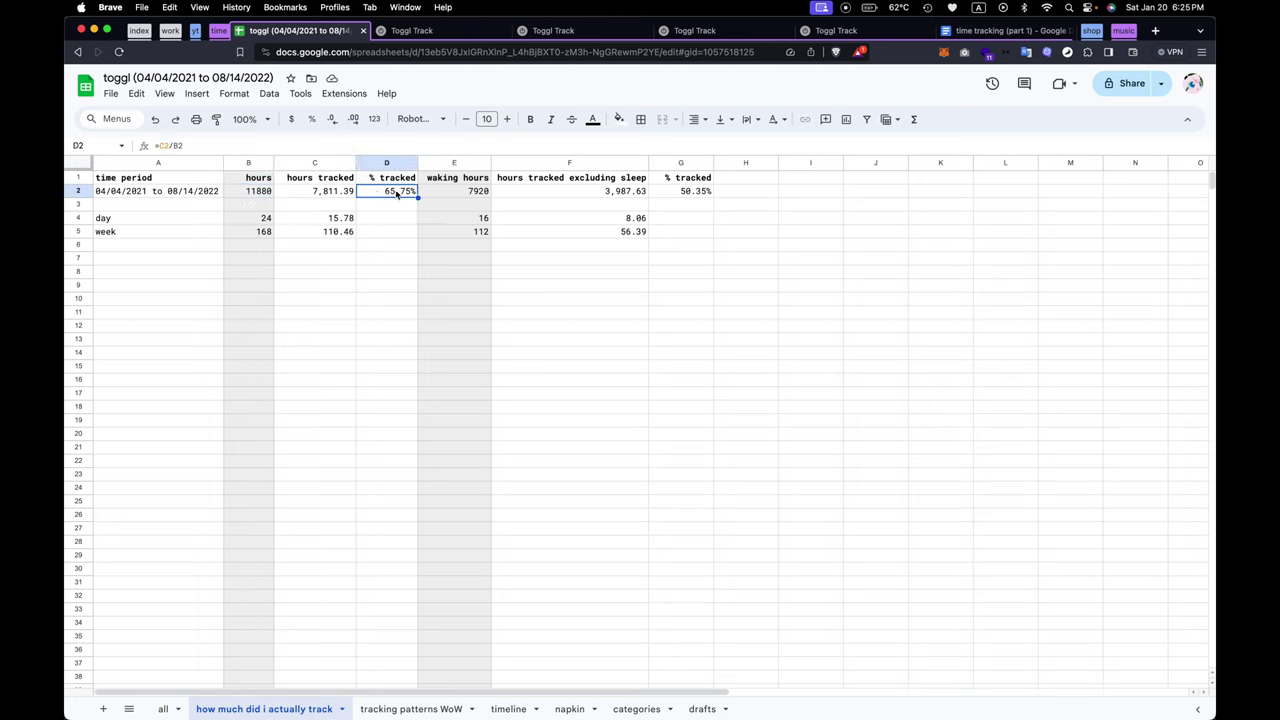
click(445, 220)
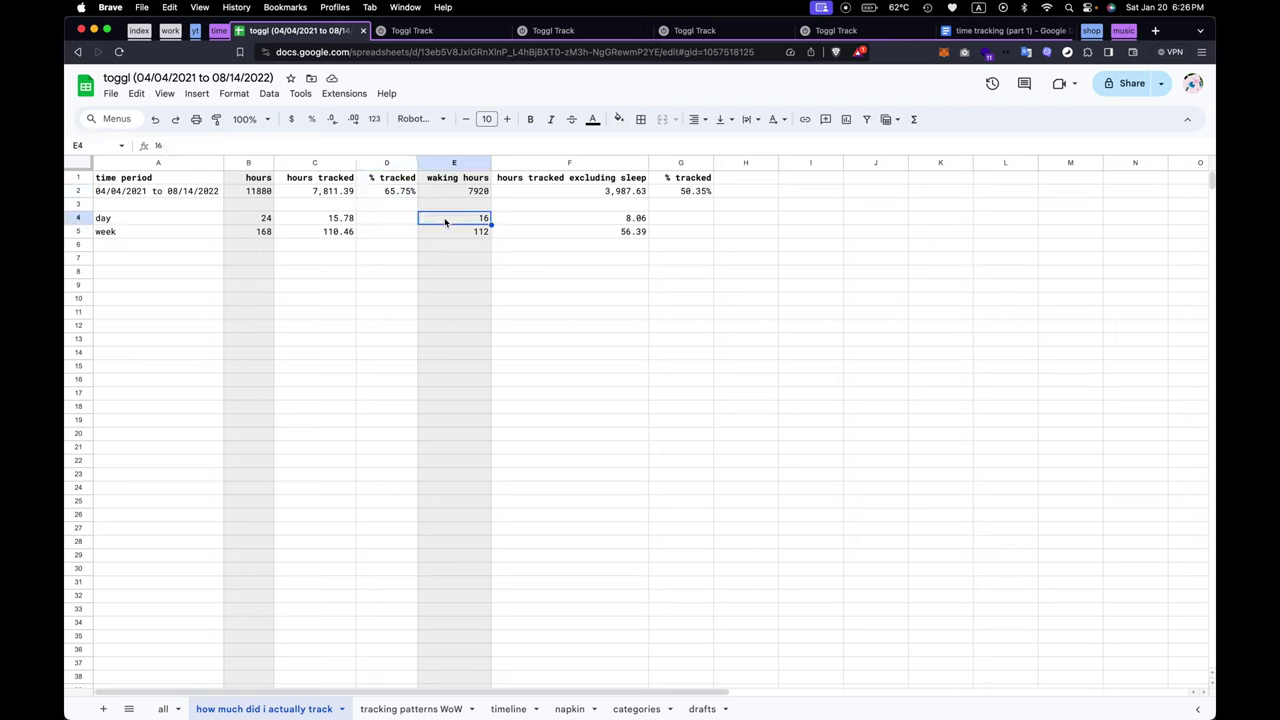
click(506, 194)
click(692, 192)
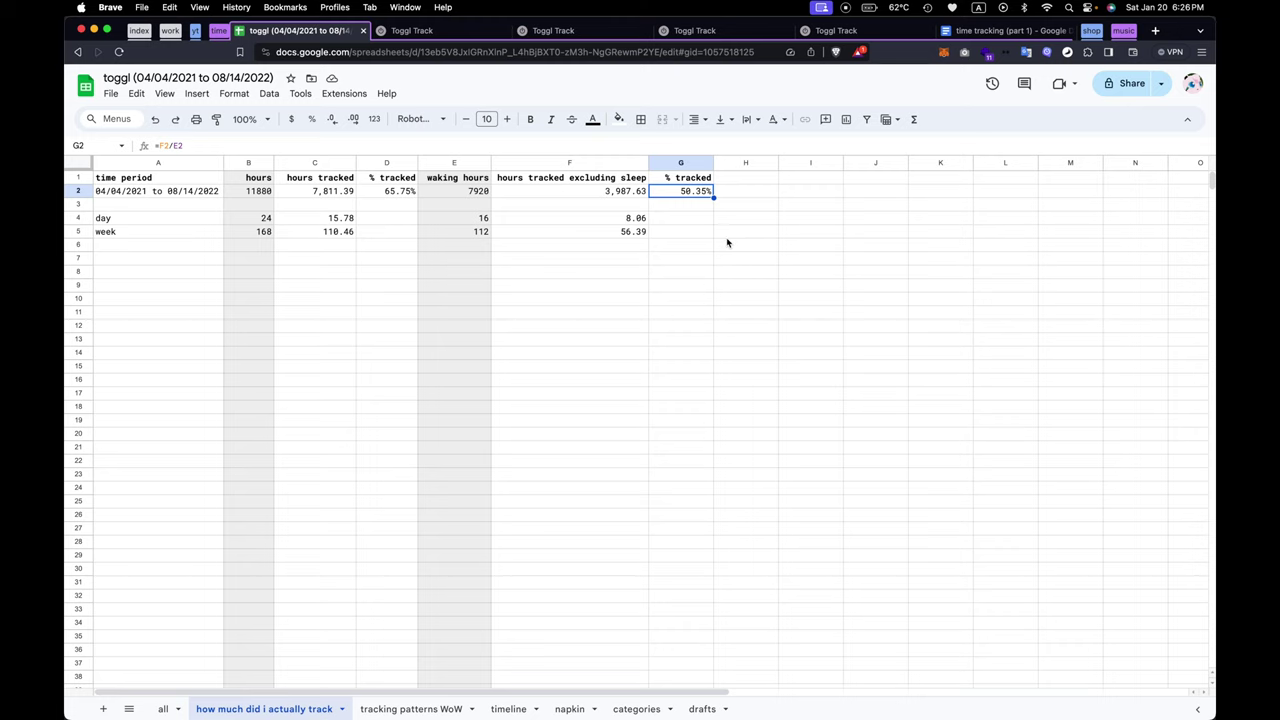
click(572, 34)
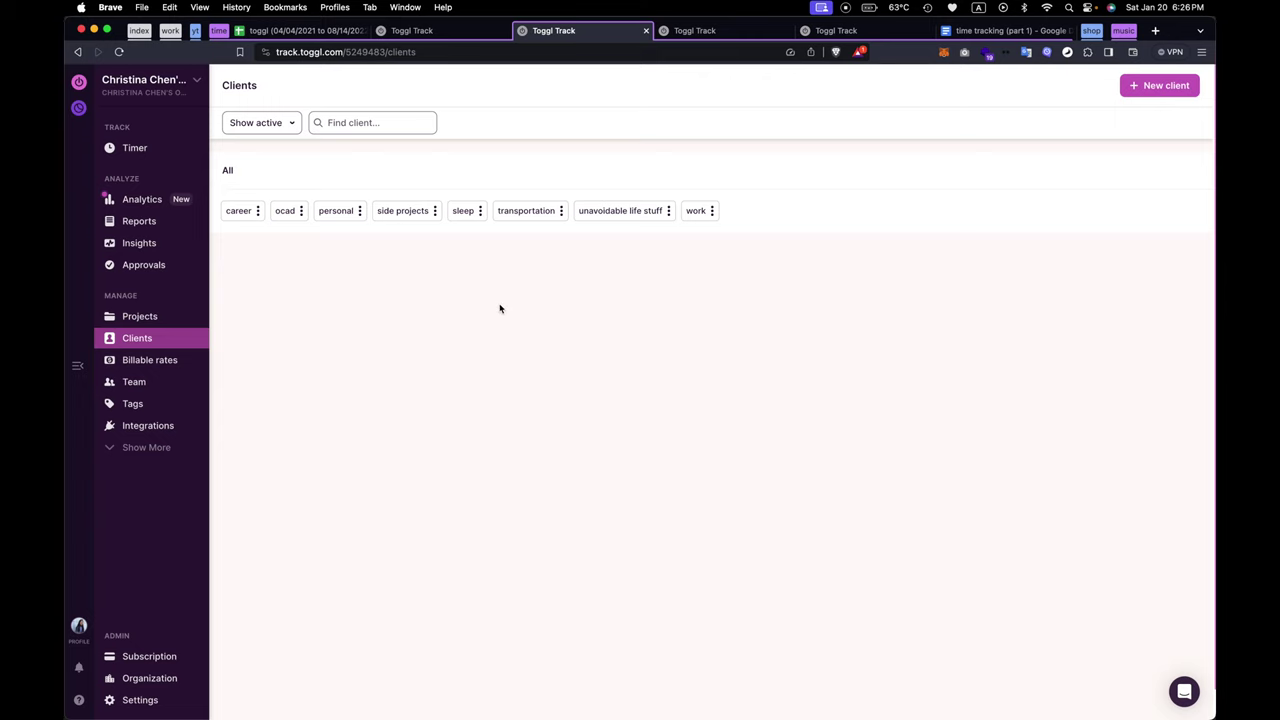
List projects for the ocad client, including archived ones.
click(167, 327)
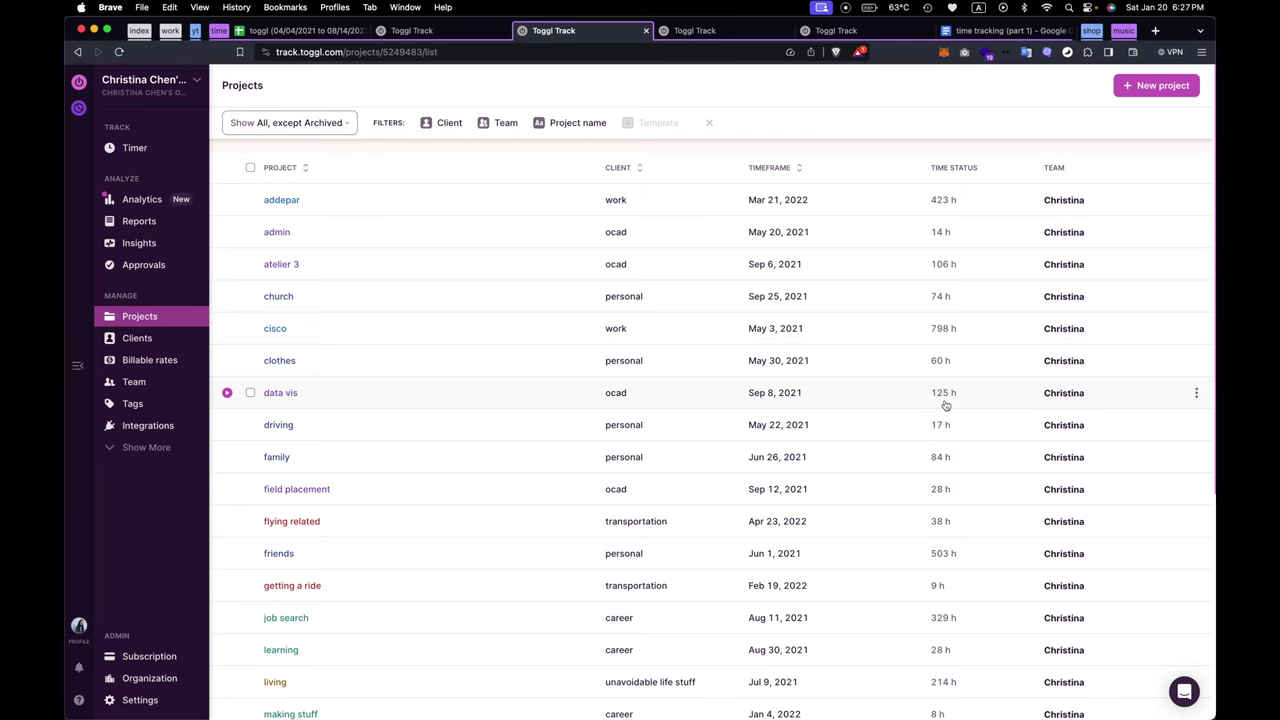
click(449, 122)
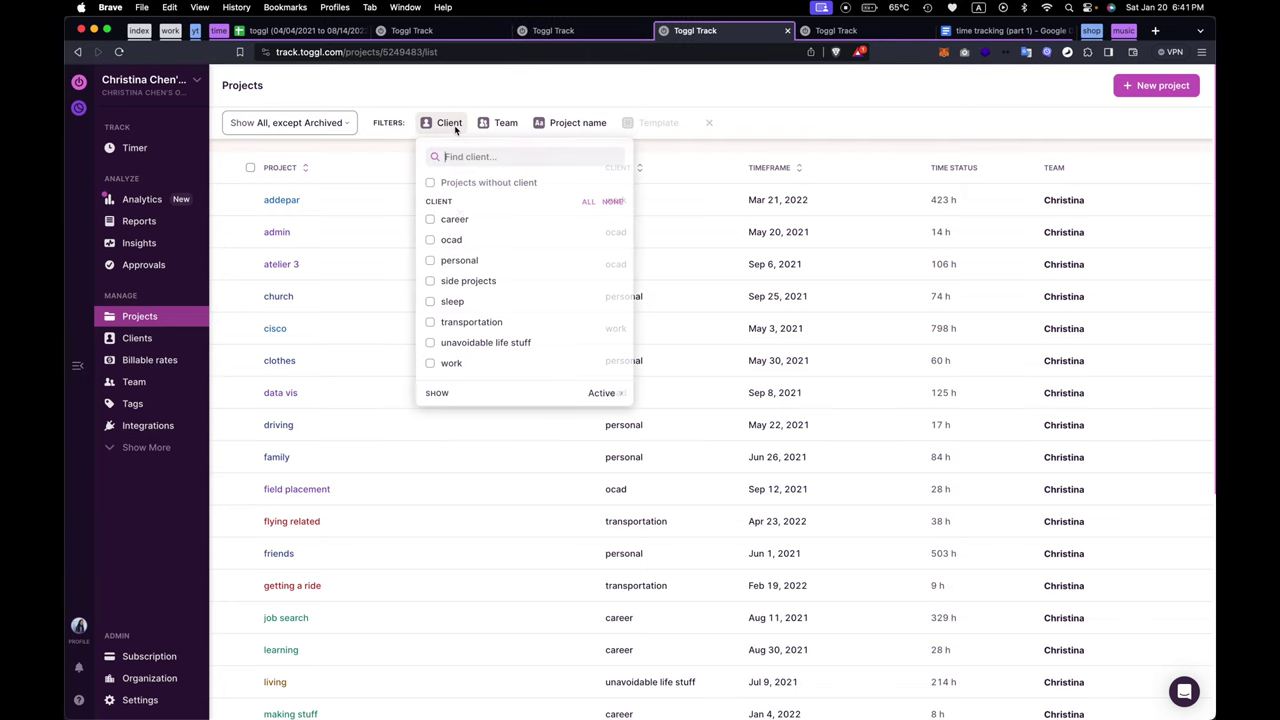
click(447, 240)
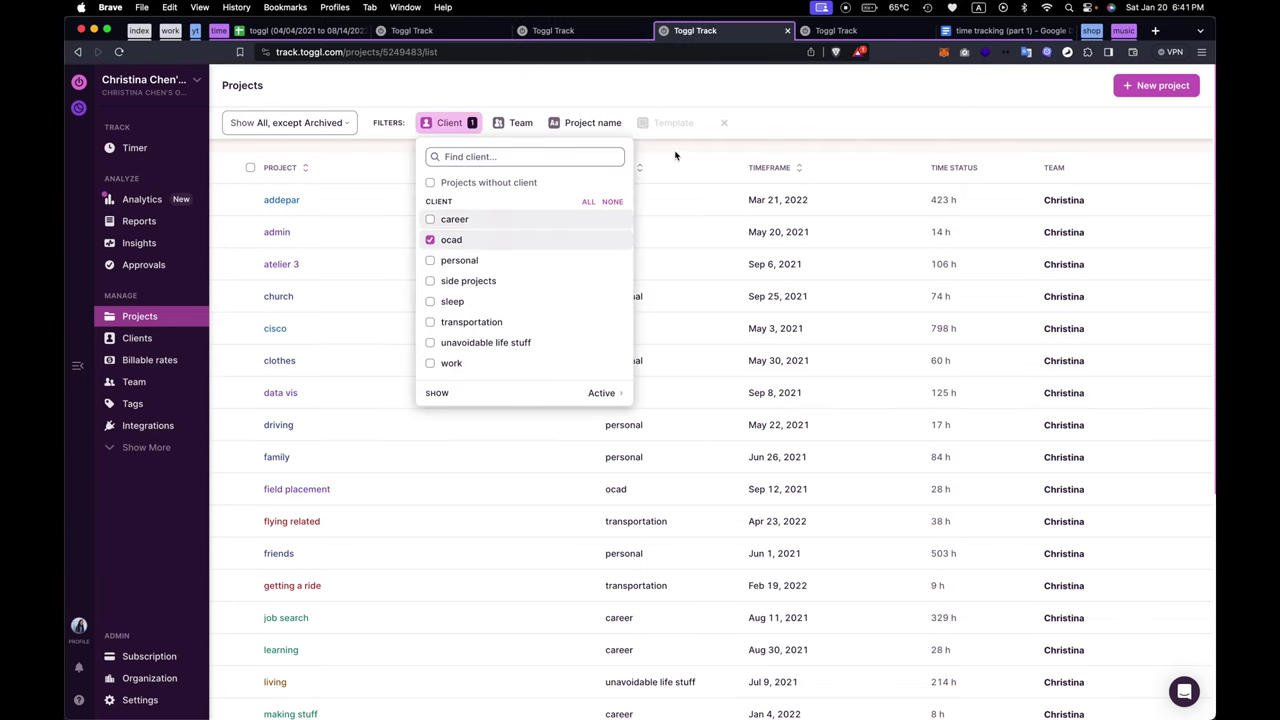
click(675, 155)
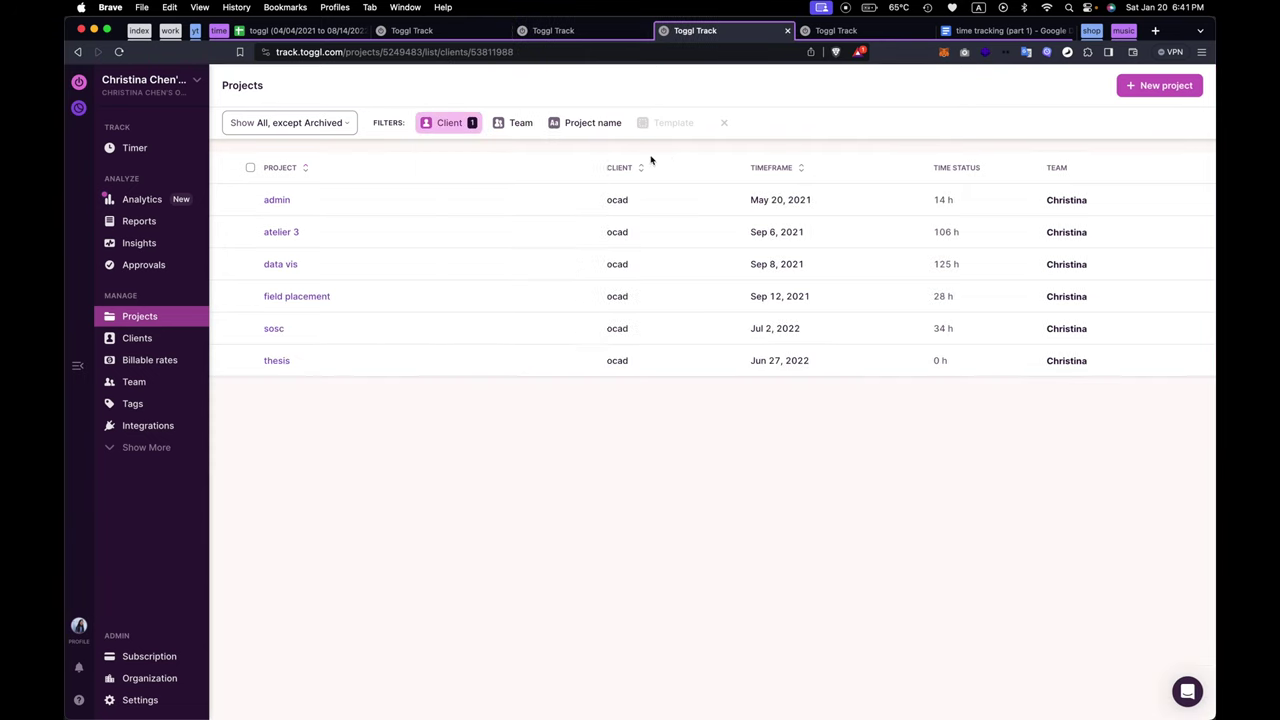
click(326, 123)
click(266, 188)
click(442, 412)
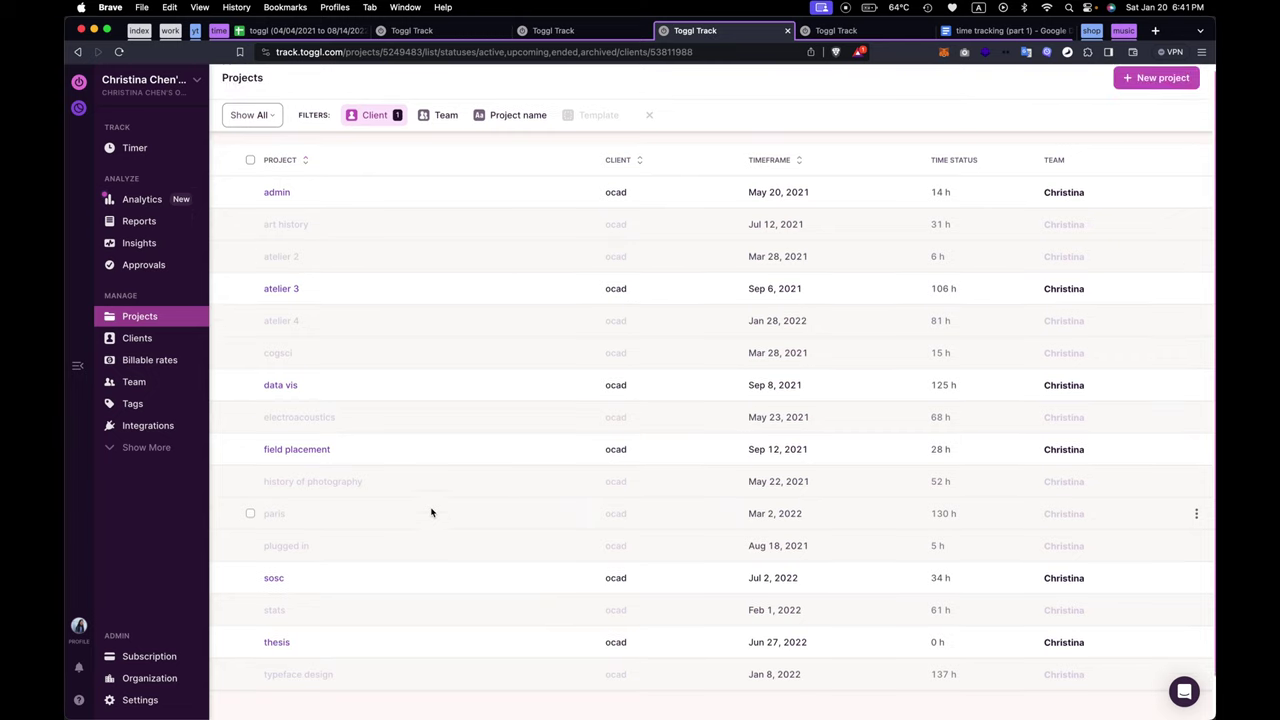
Switch the project filter to the work client and exclude archived projects again.
click(373, 131)
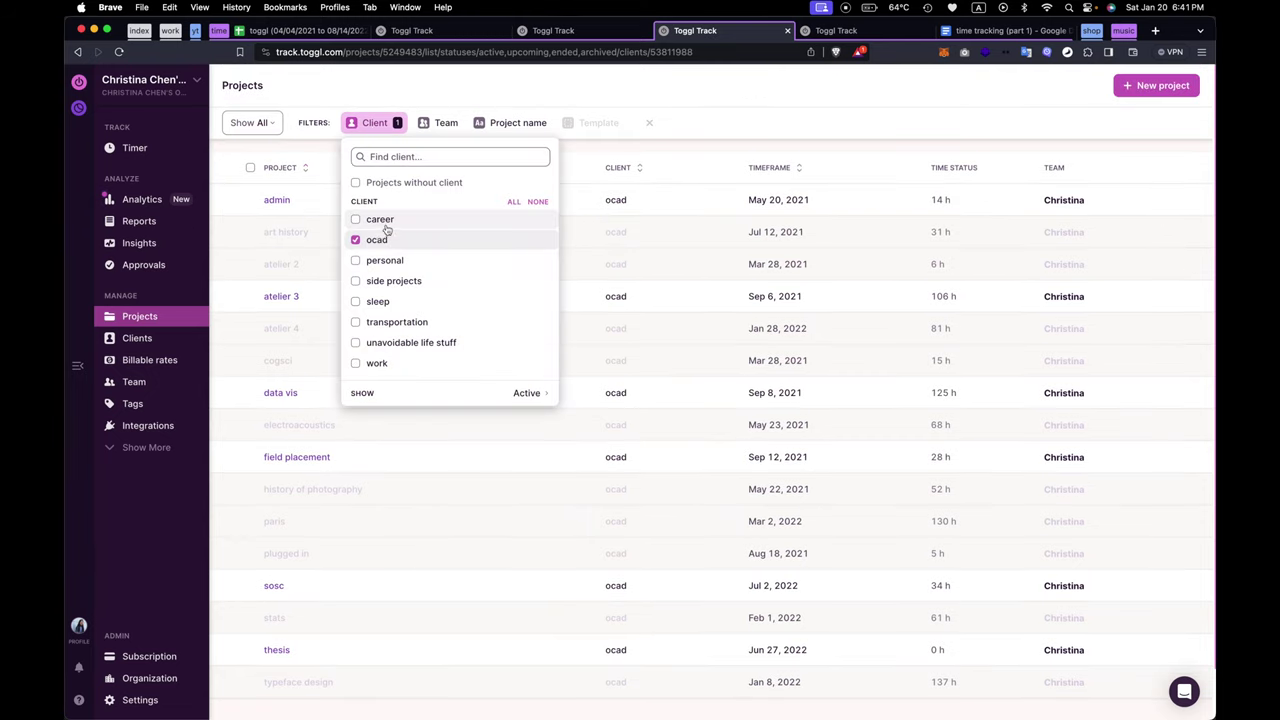
click(373, 239)
click(375, 363)
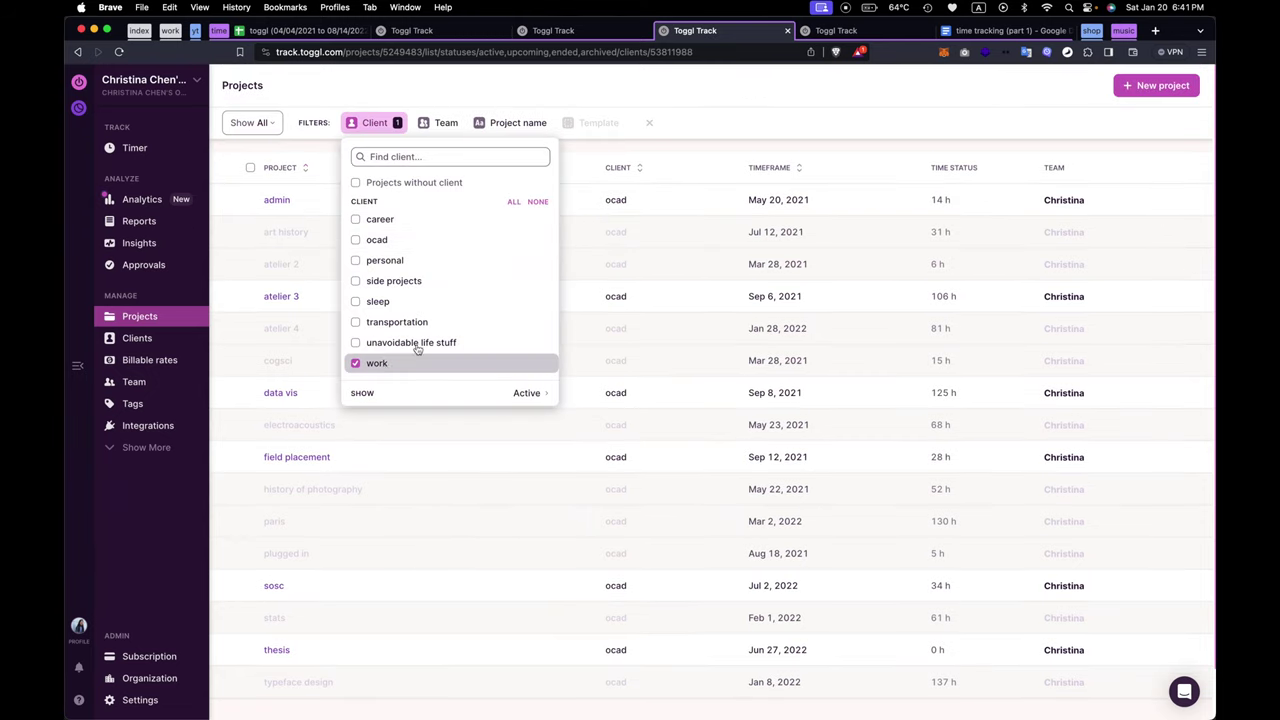
click(630, 180)
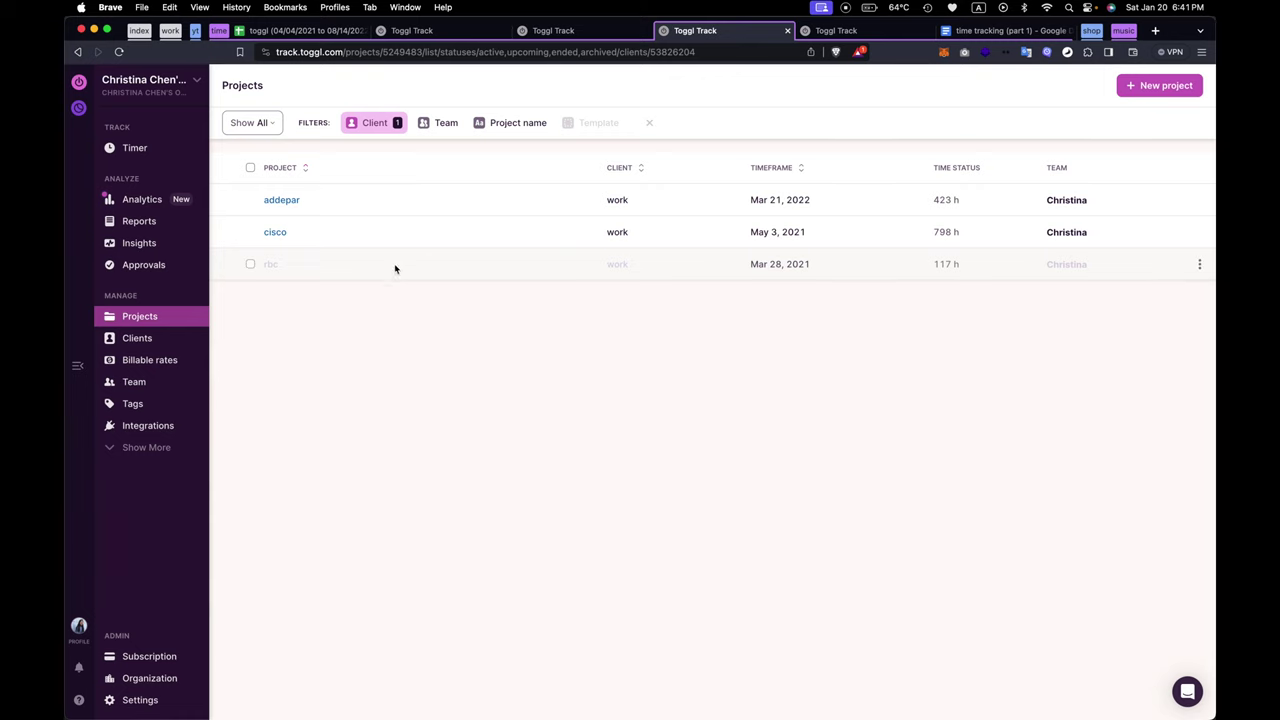
click(252, 122)
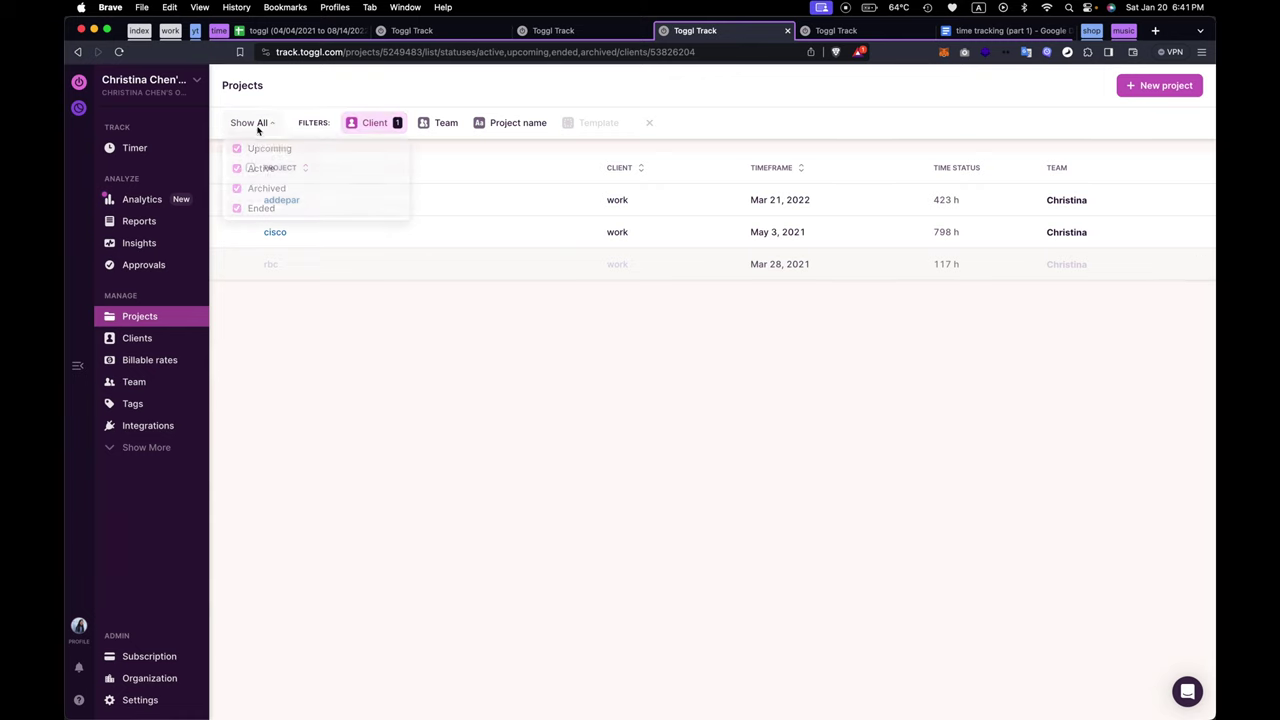
click(280, 188)
click(380, 127)
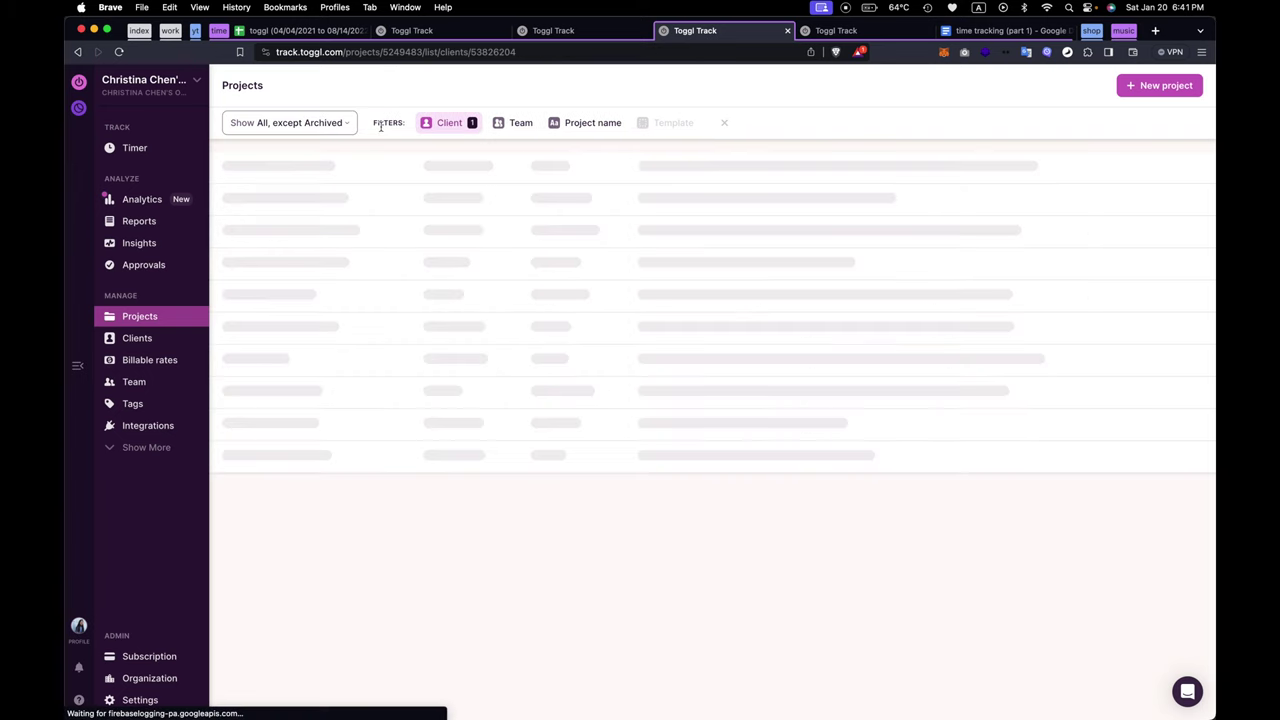
Show only career projects, then return to the tracking patterns WoW sheet.
click(449, 122)
click(432, 219)
click(477, 370)
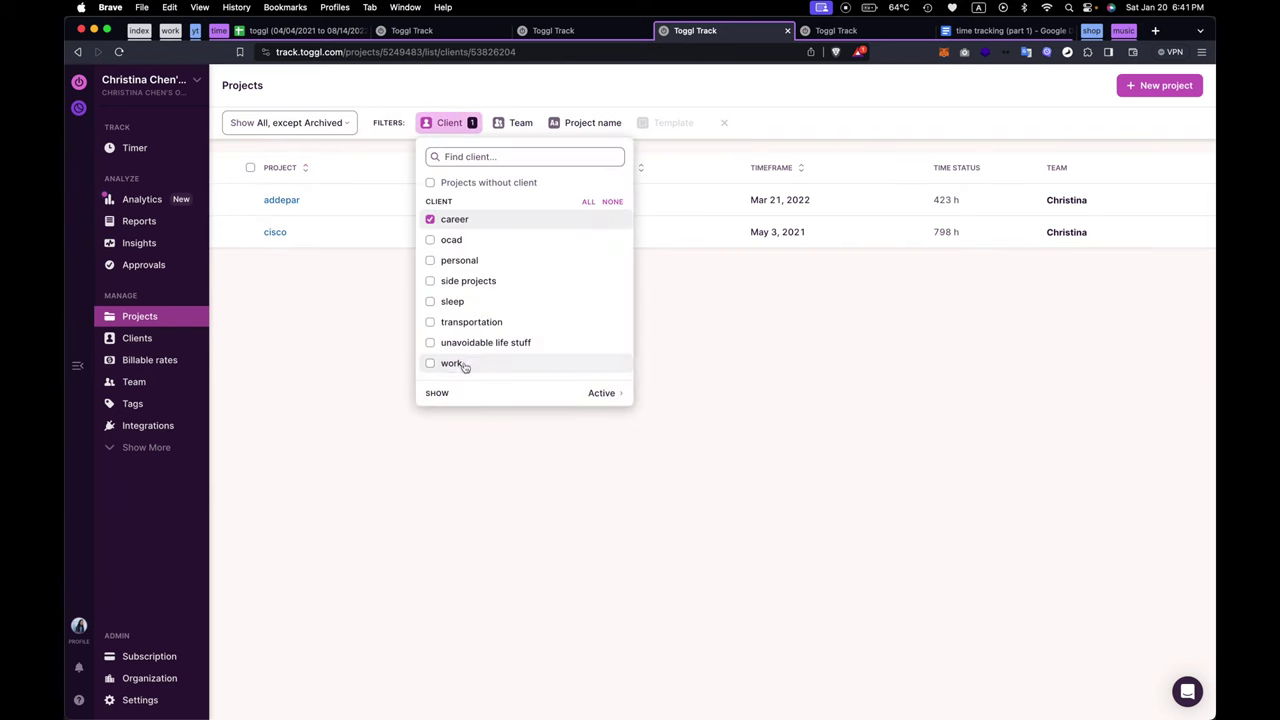
click(476, 466)
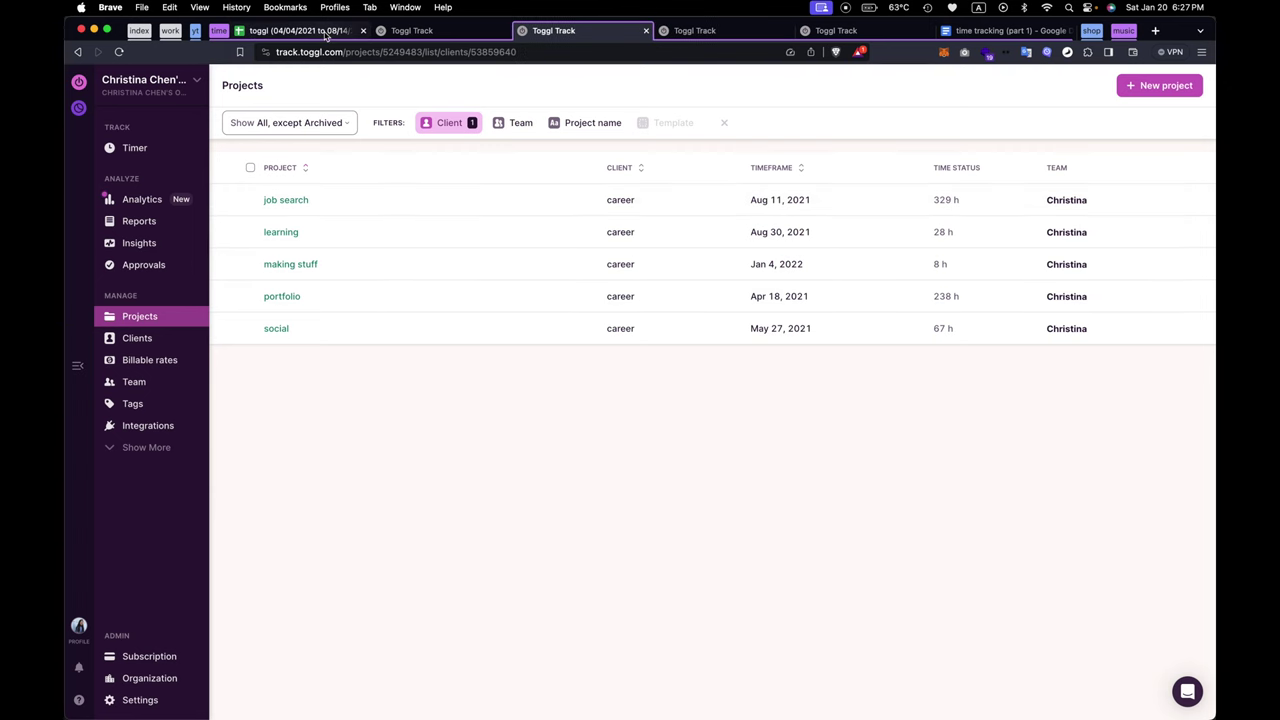
click(326, 33)
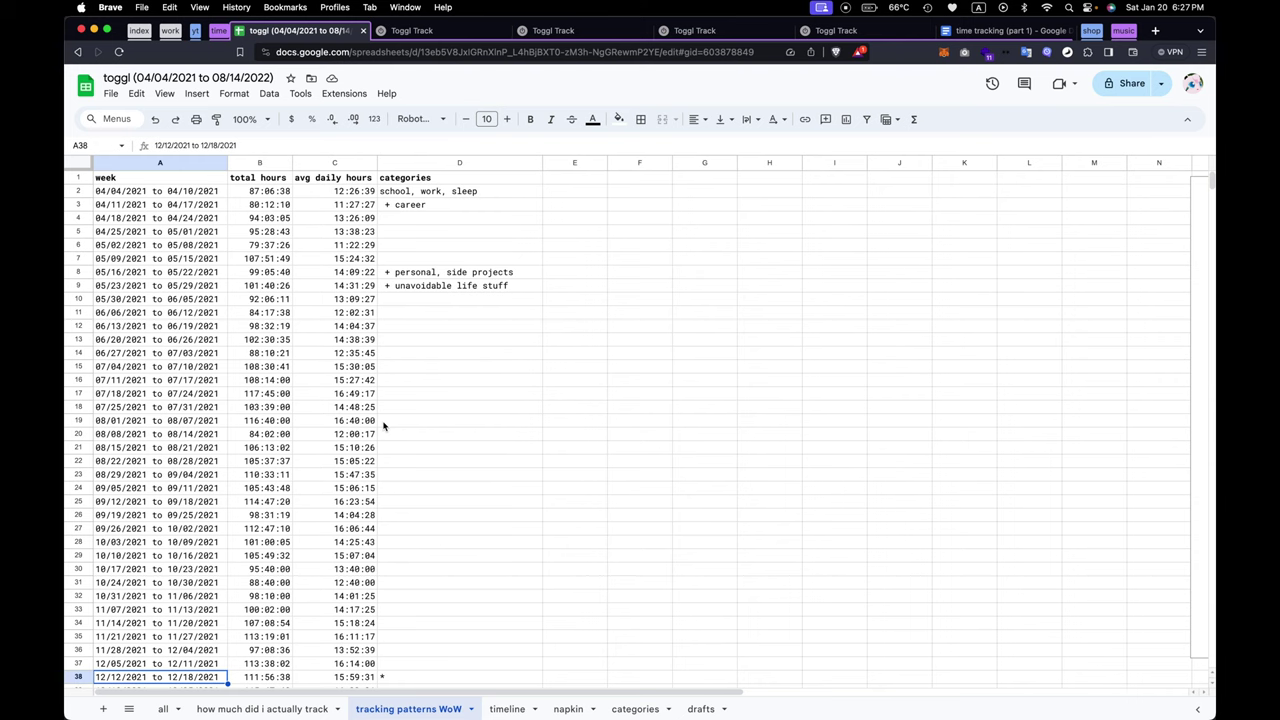
click(399, 195)
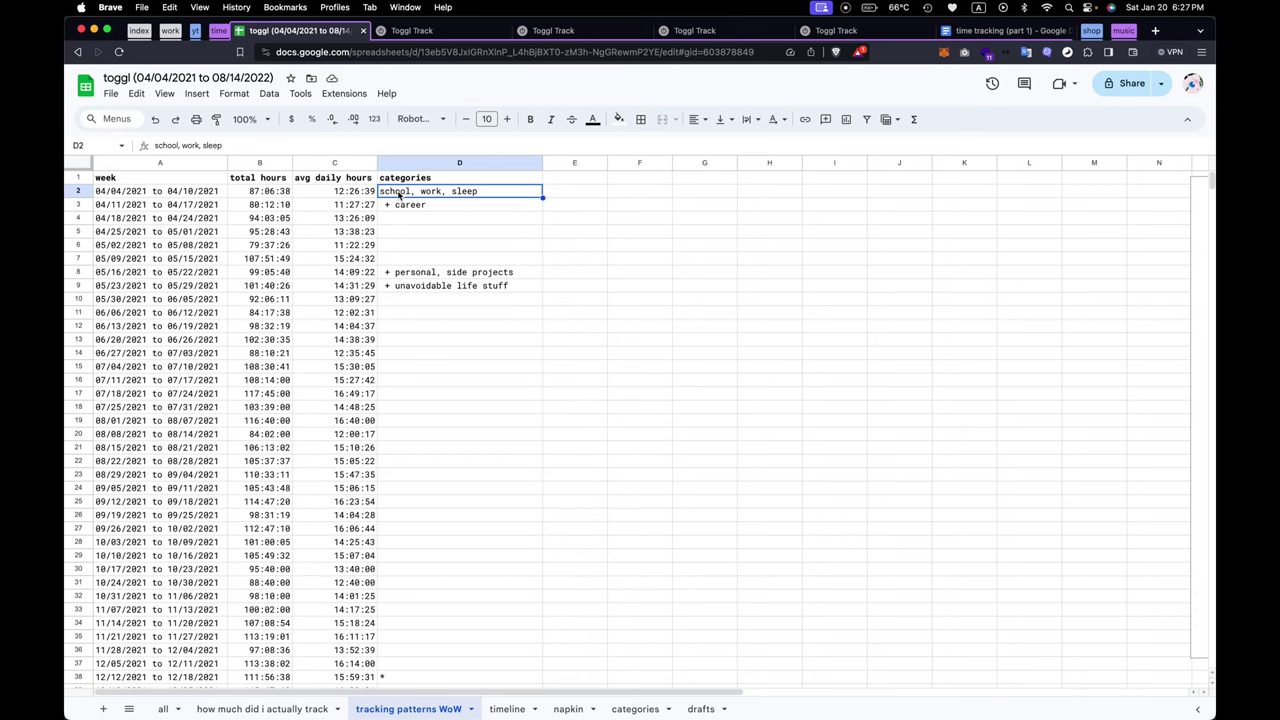
click(406, 209)
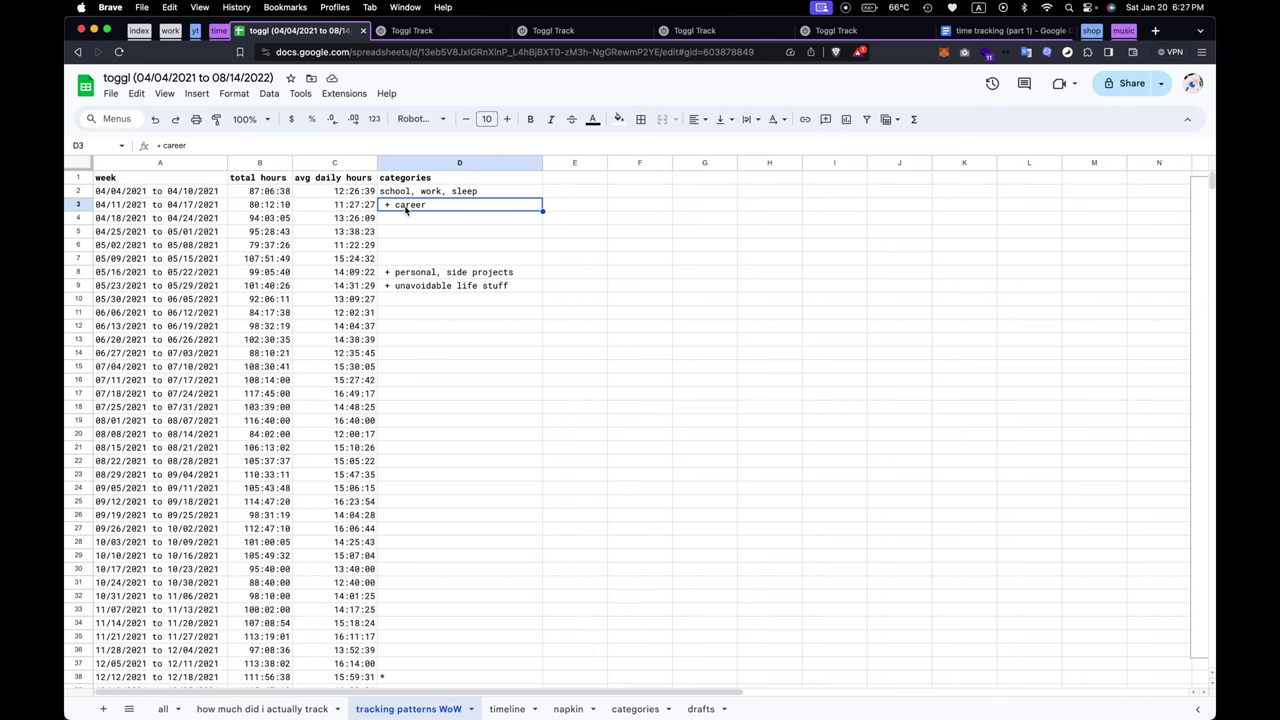
click(413, 275)
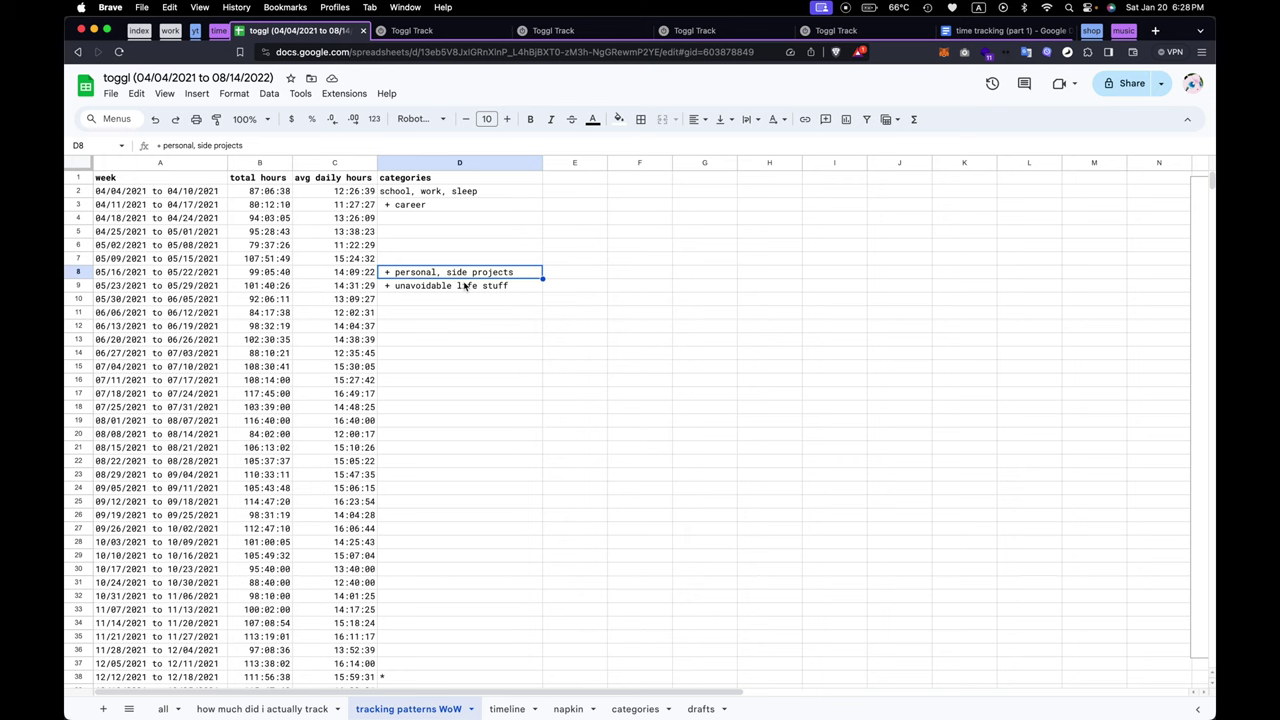
scroll(490, 412, down, 5)
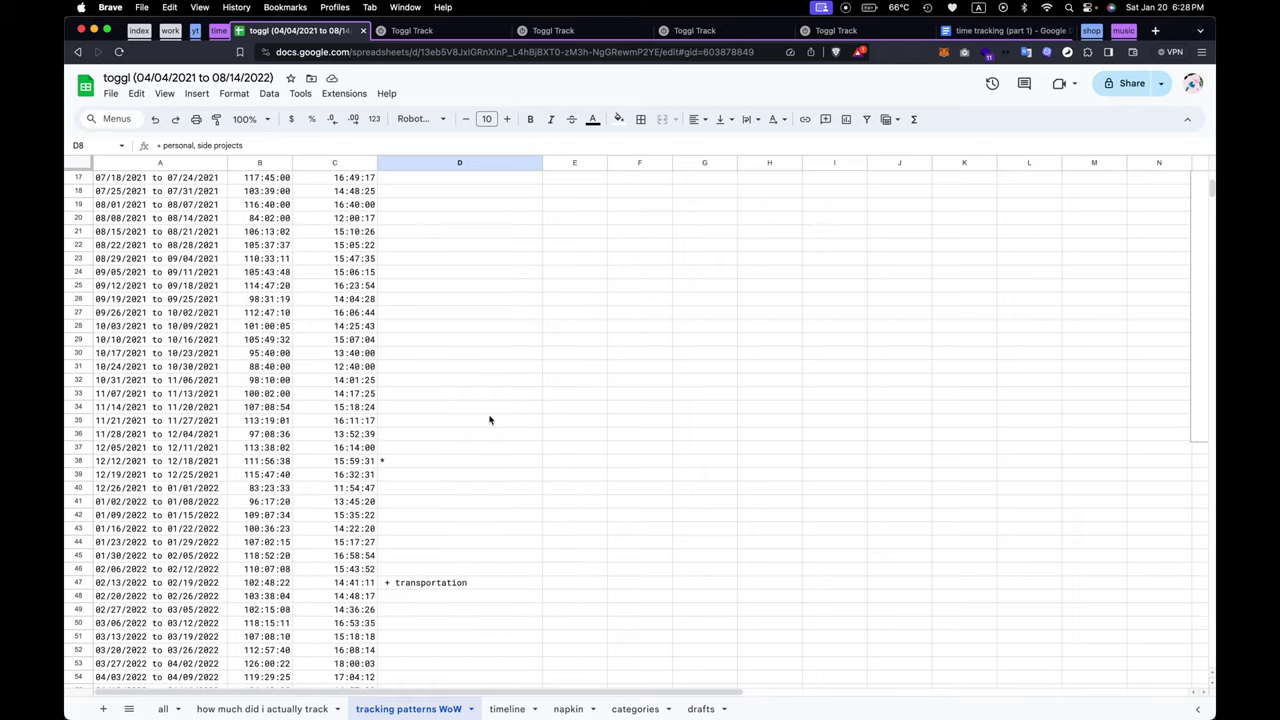
click(426, 586)
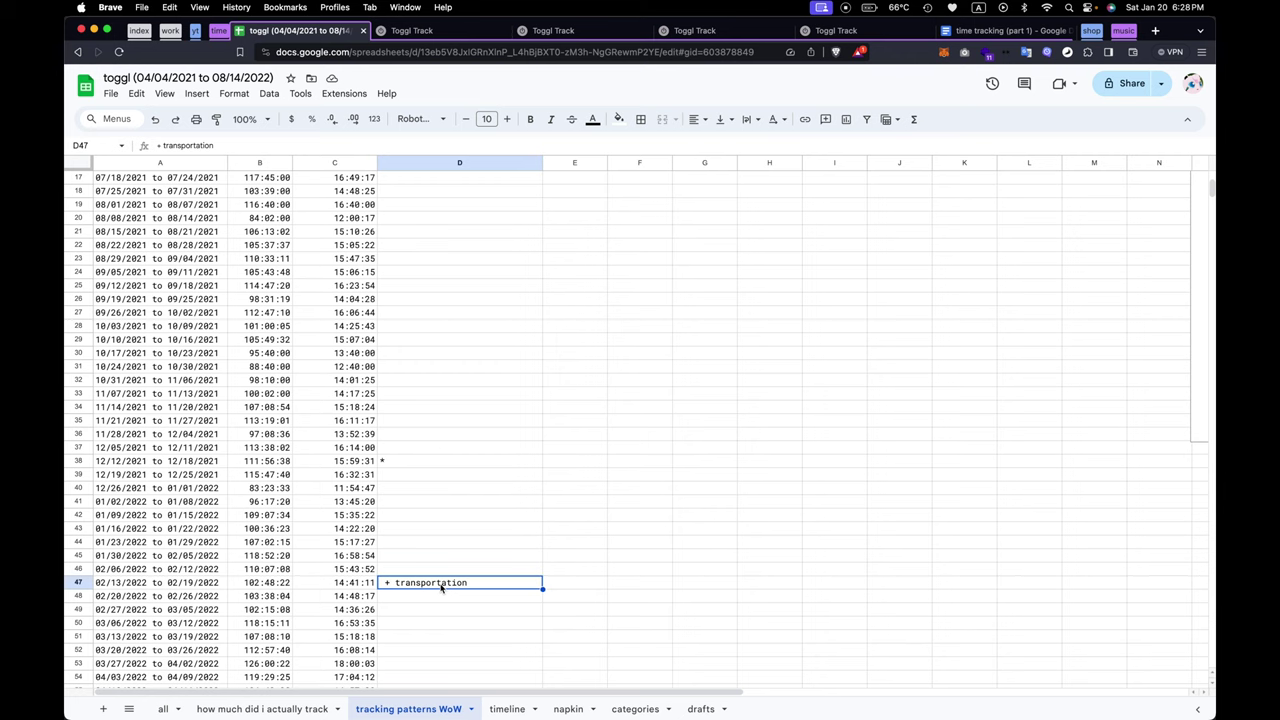
scroll(440, 588, down, 10)
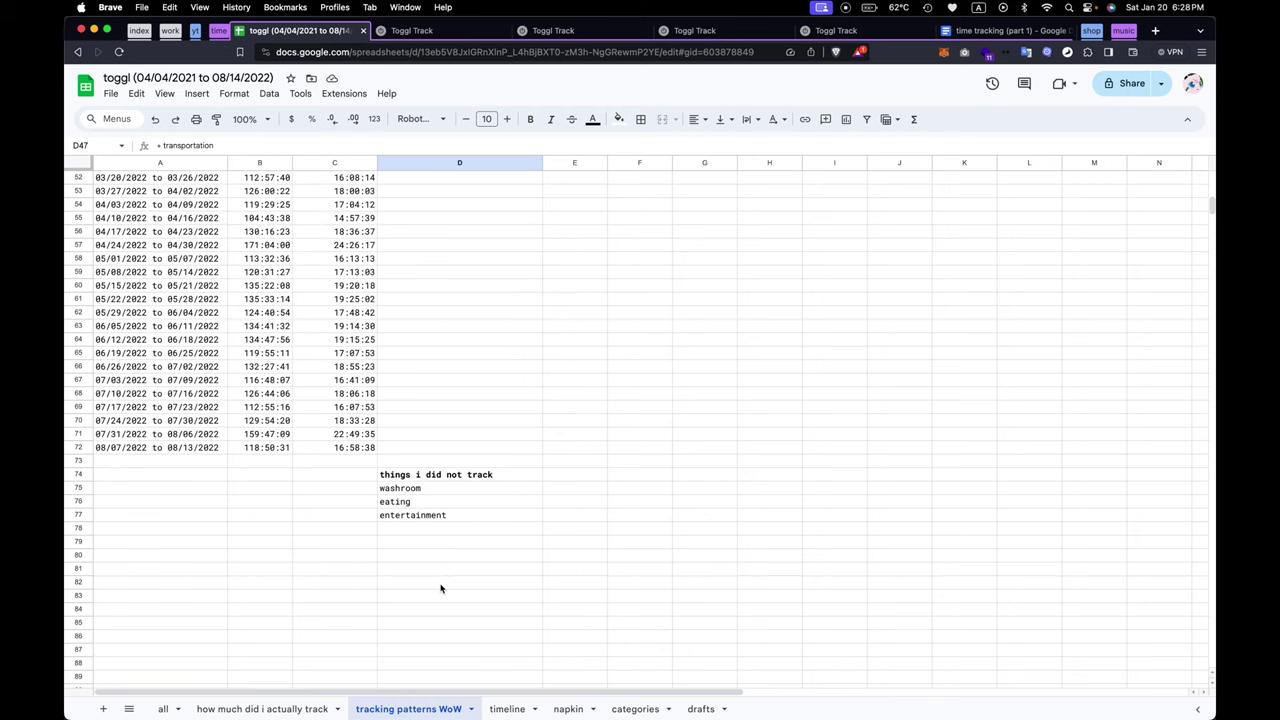
click(430, 491)
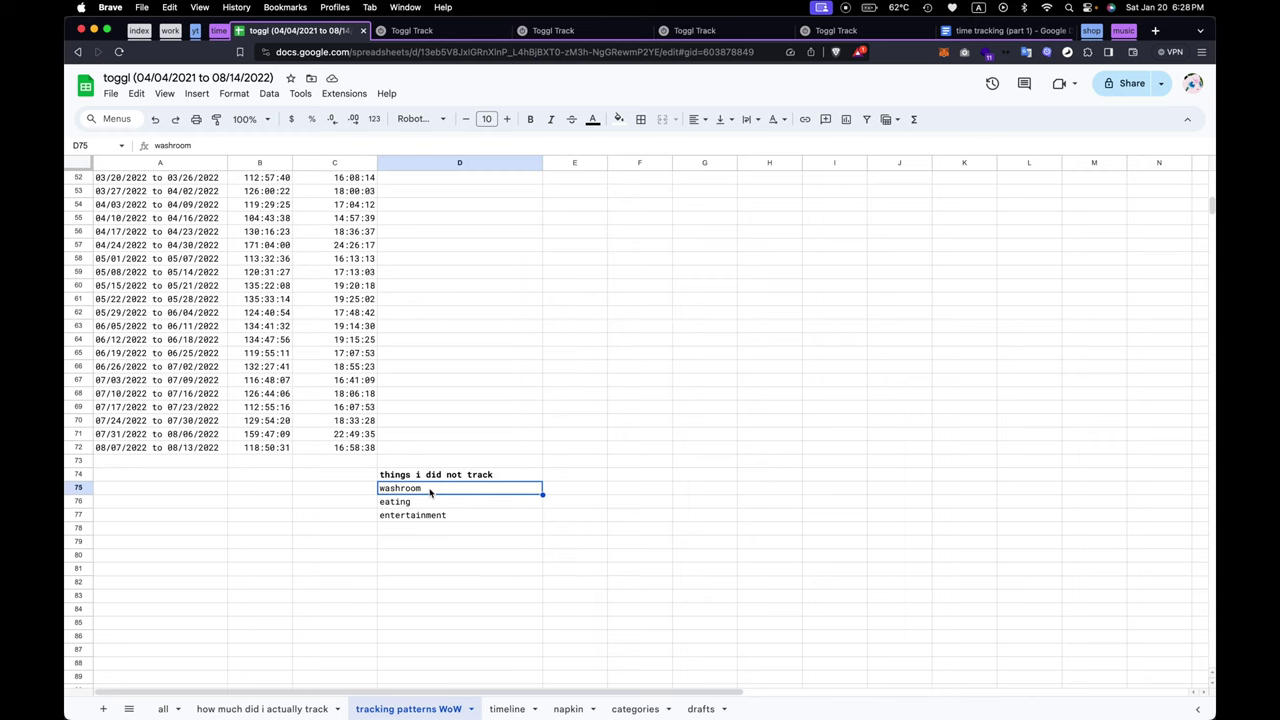
click(432, 505)
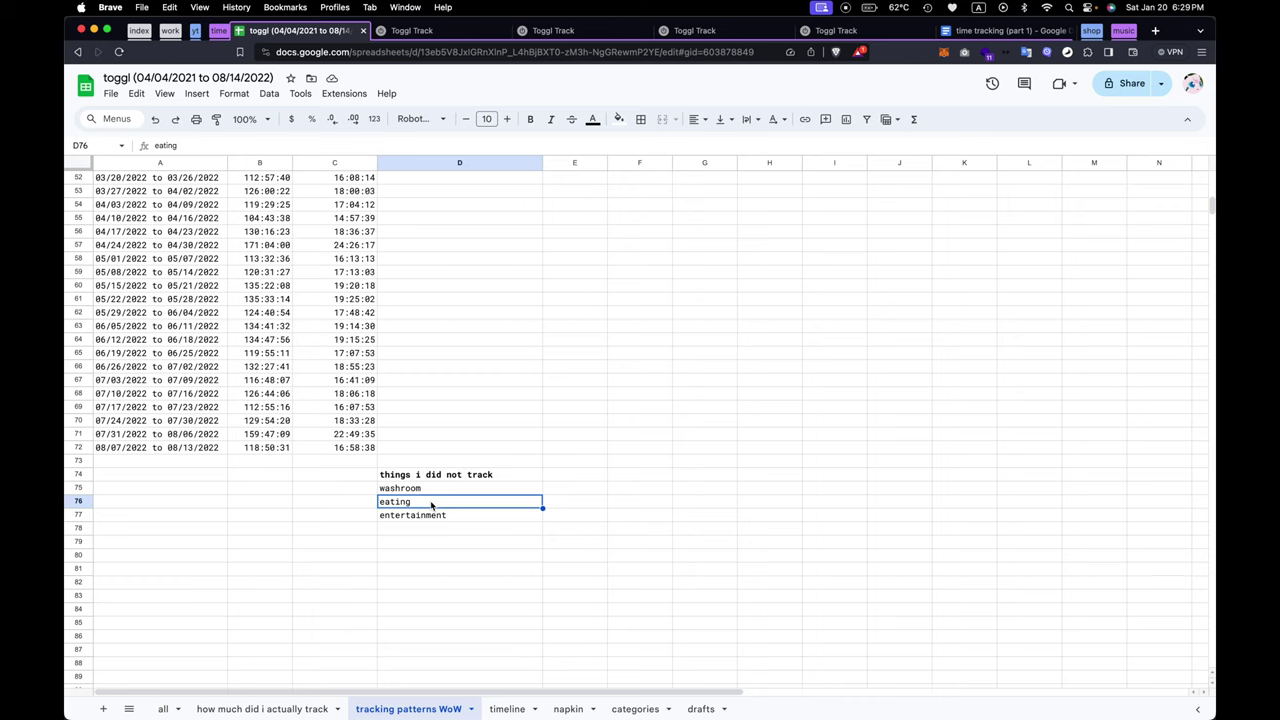
scroll(379, 365, up, 15)
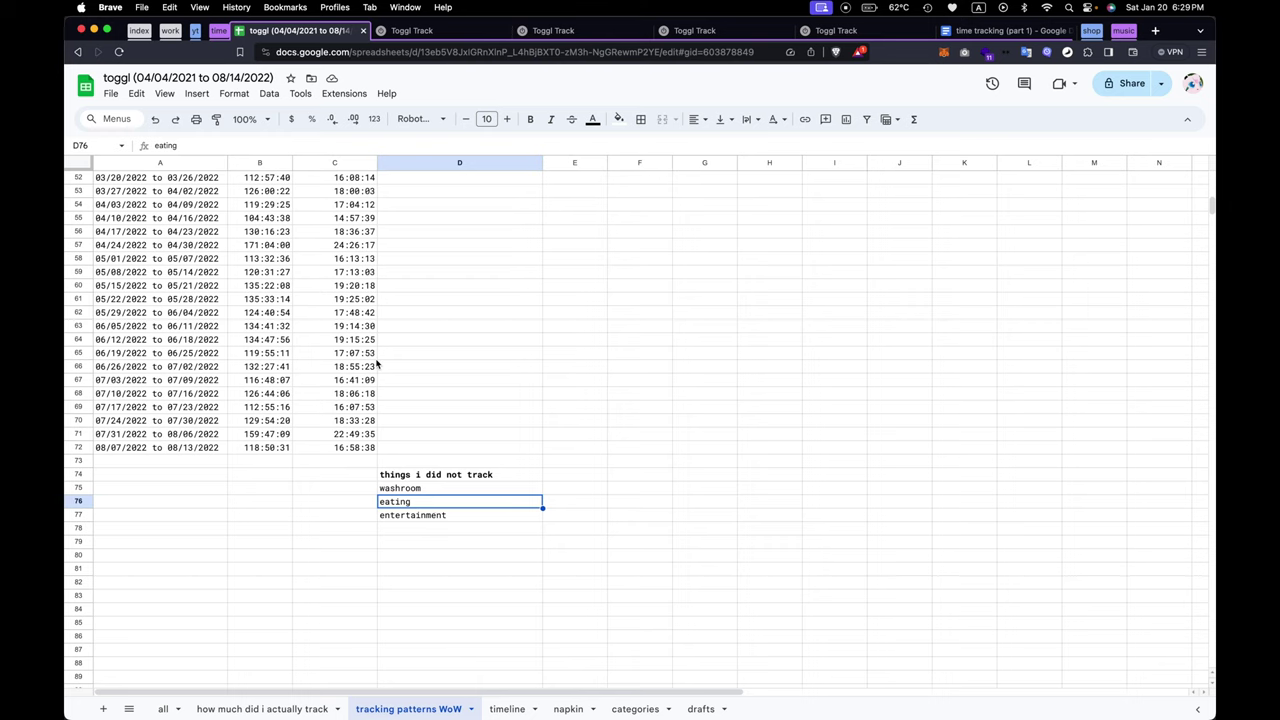
Show the 15:40:48 average of the avg daily hours column in the status bar.
click(343, 165)
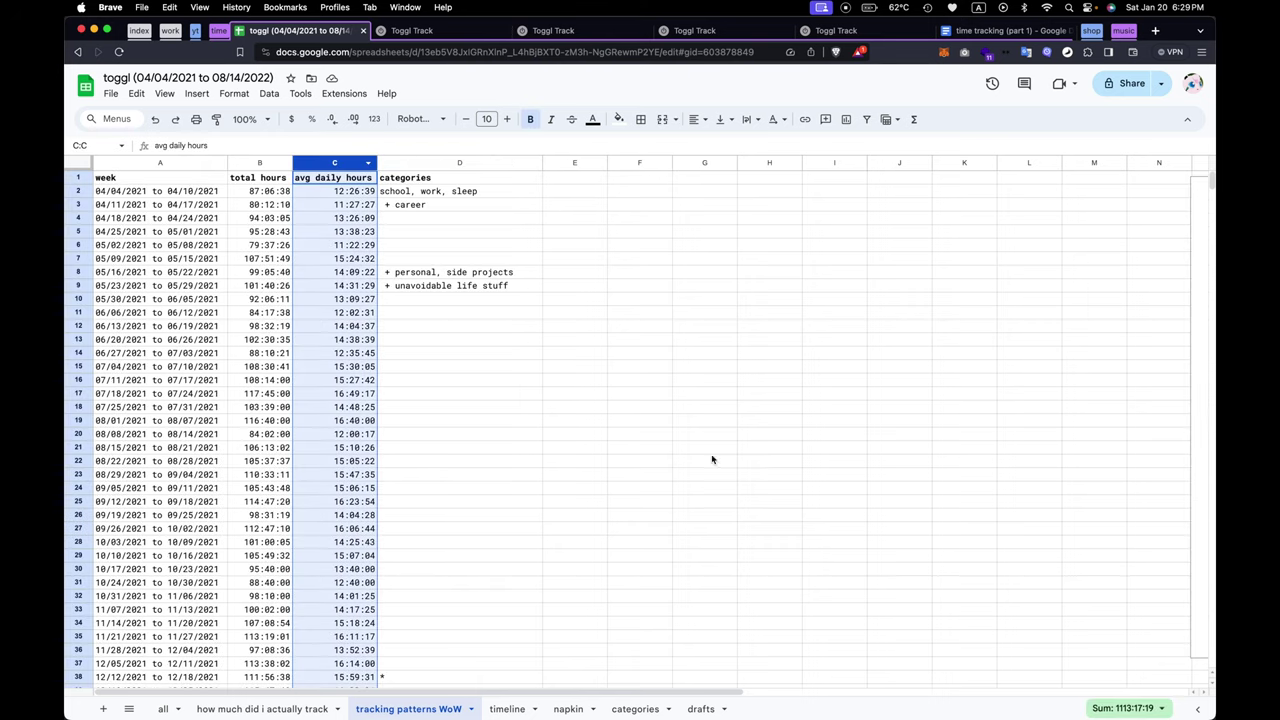
click(1126, 706)
click(1118, 624)
click(597, 461)
Highlight row 38 for the week 12/12/2021 to 12/18/2021, then go to the Toggl weekly timer.
scroll(600, 462, down, 2)
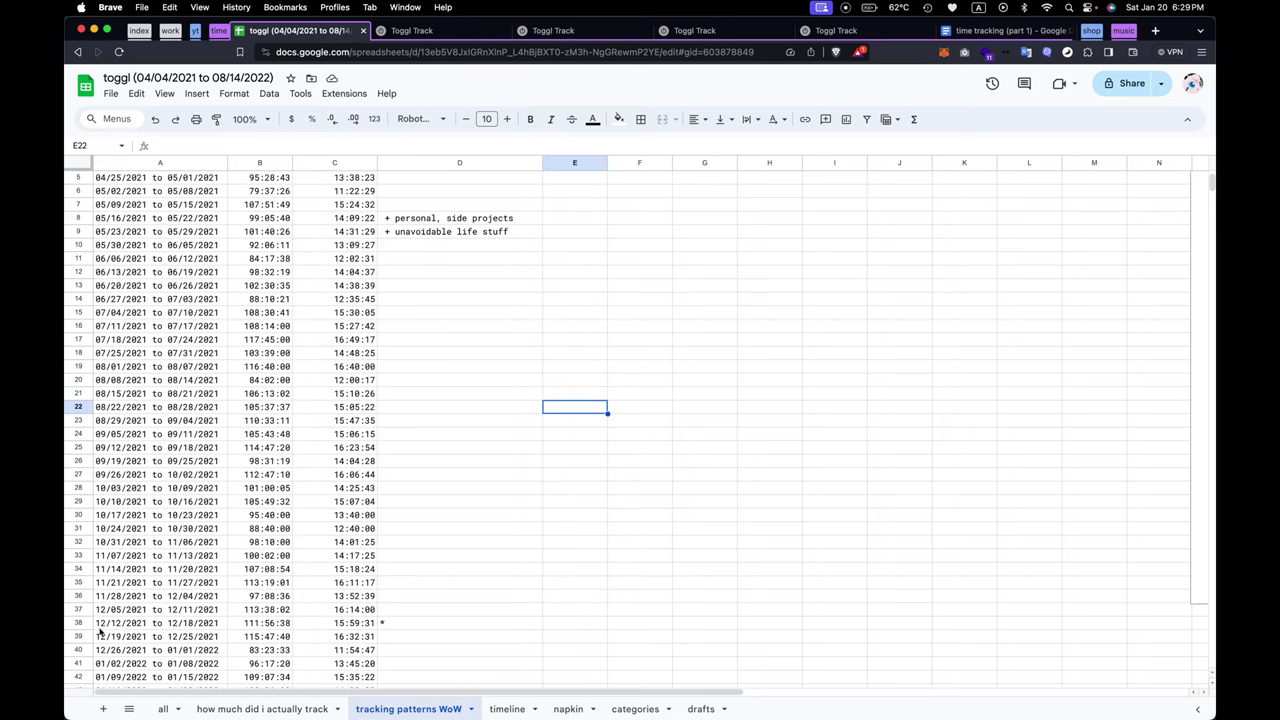
click(77, 623)
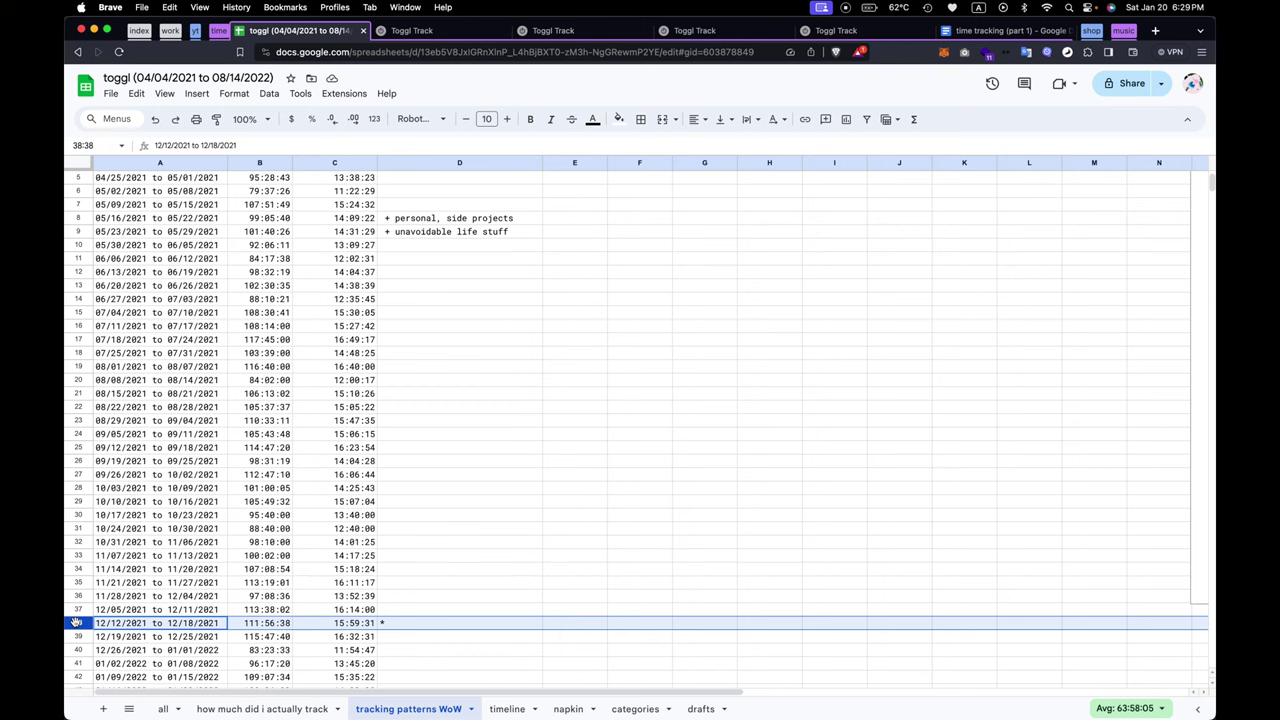
click(460, 568)
click(700, 30)
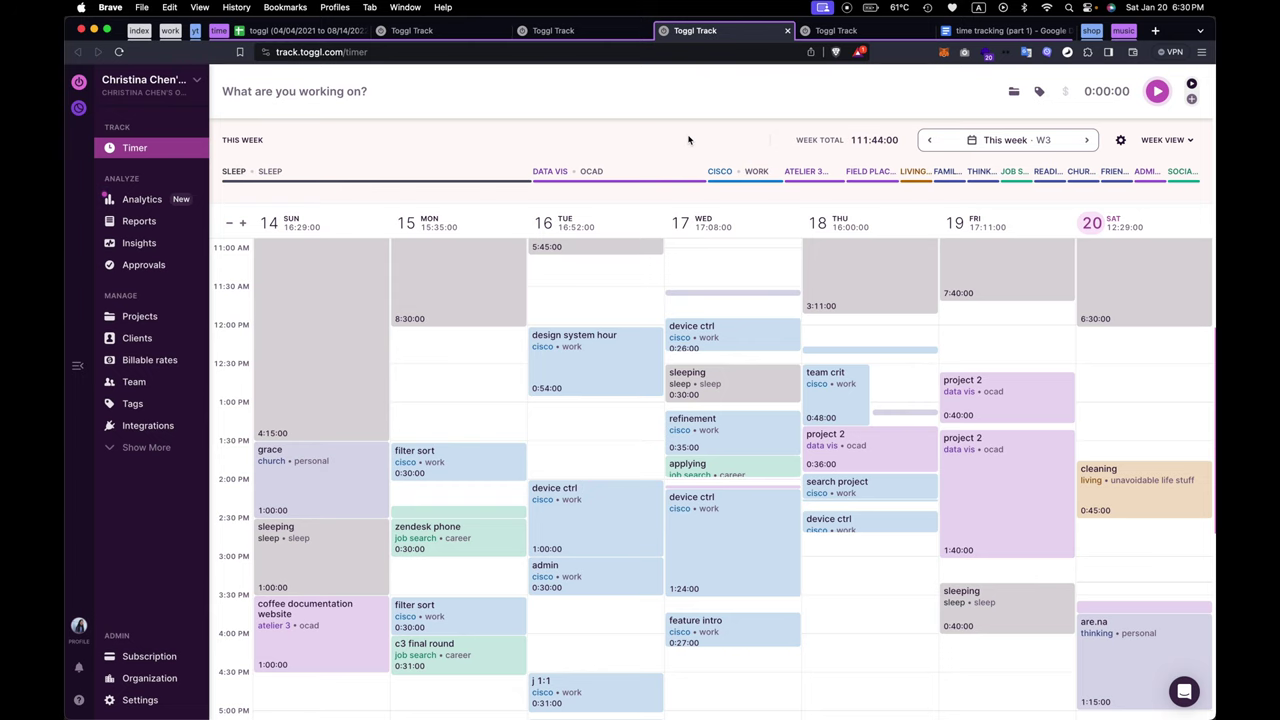
Peek at the 12 Dec 2021 week, return to this week, and switch the timer to List view.
click(1000, 140)
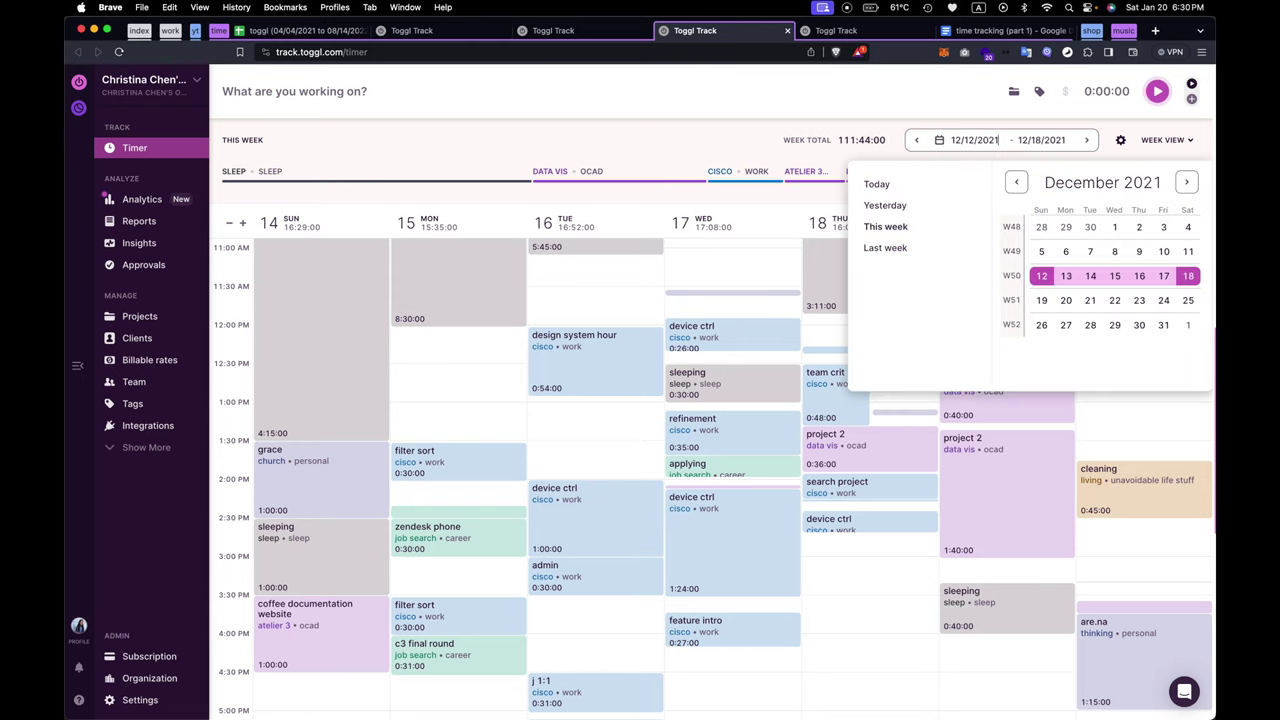
click(912, 140)
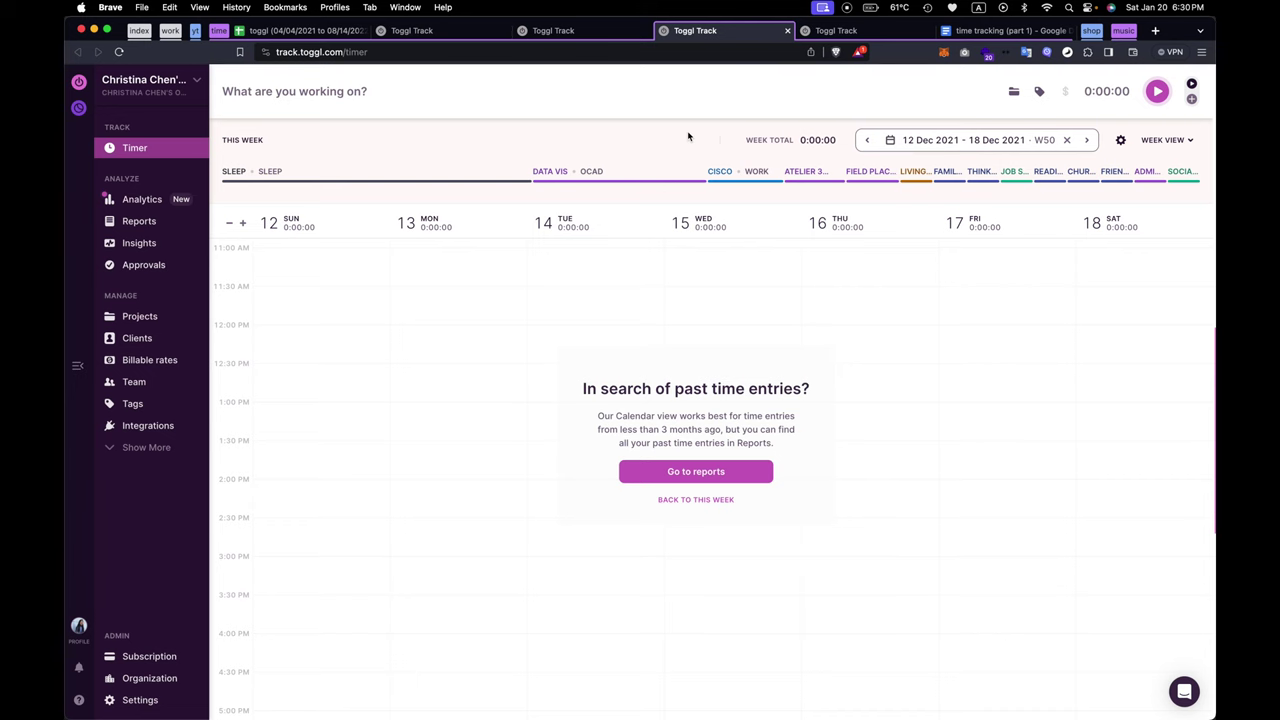
click(704, 499)
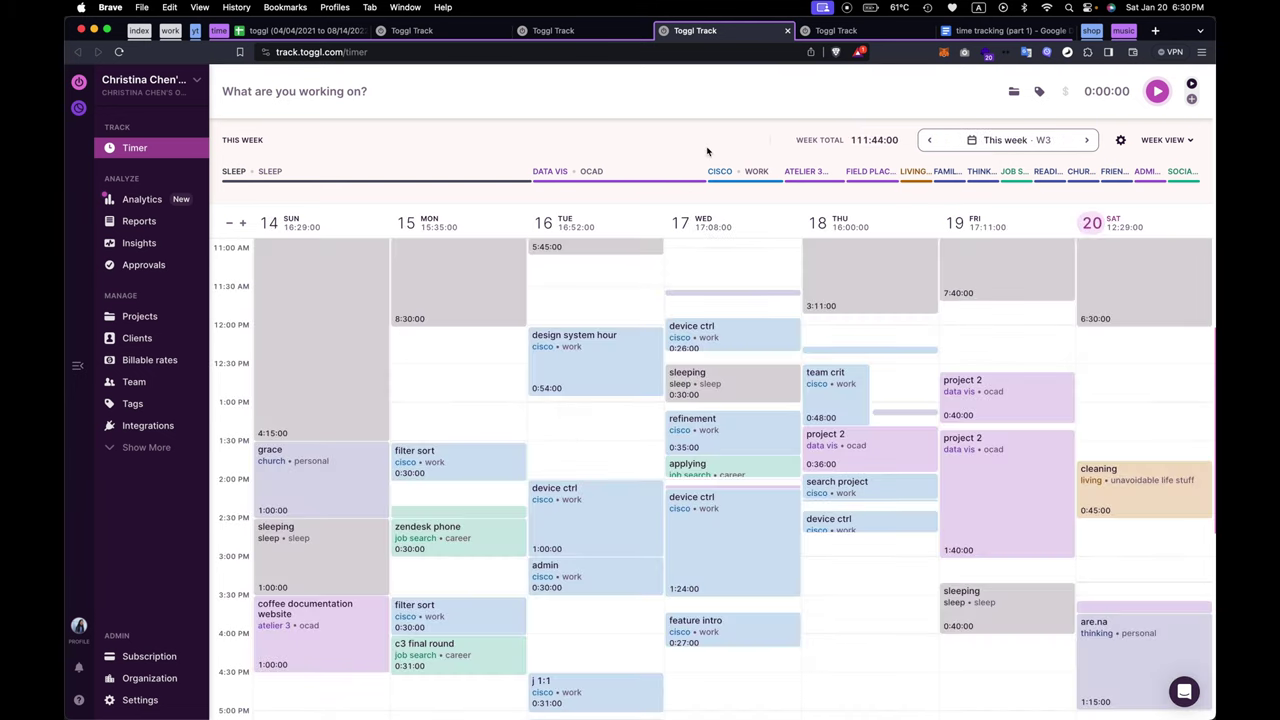
click(1163, 140)
click(1063, 214)
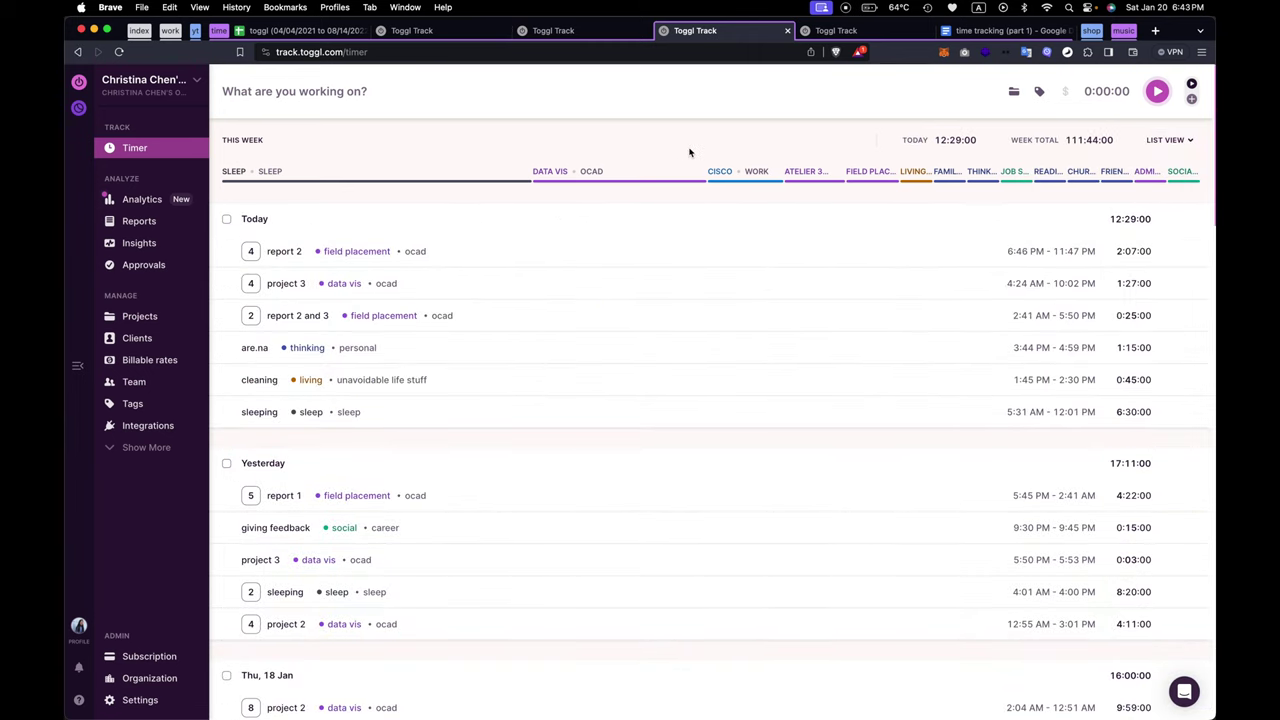
click(345, 100)
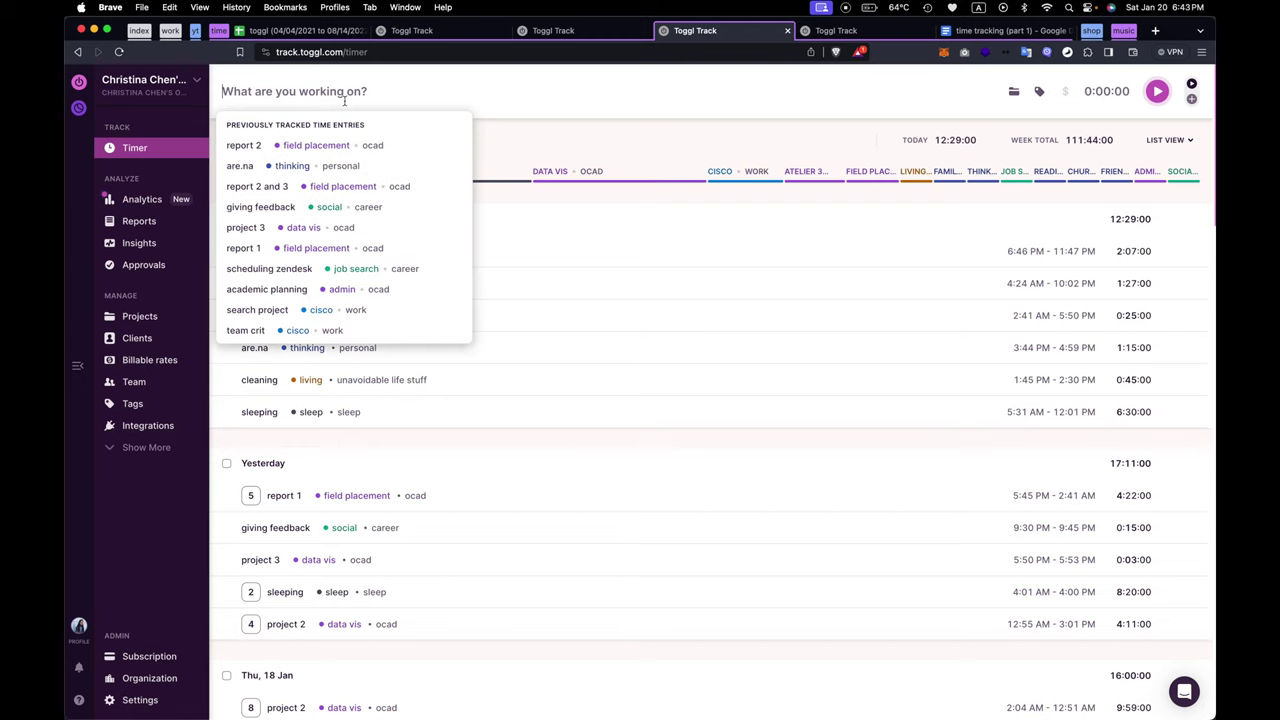
click(343, 248)
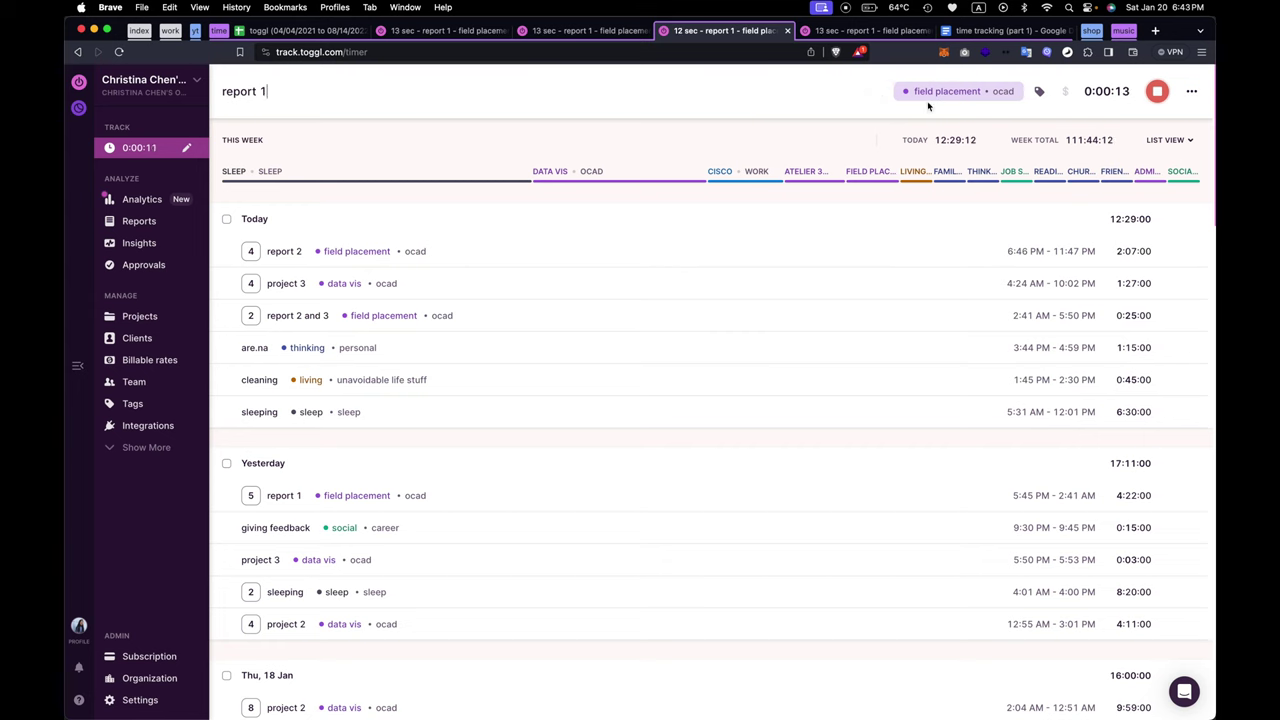
click(1157, 94)
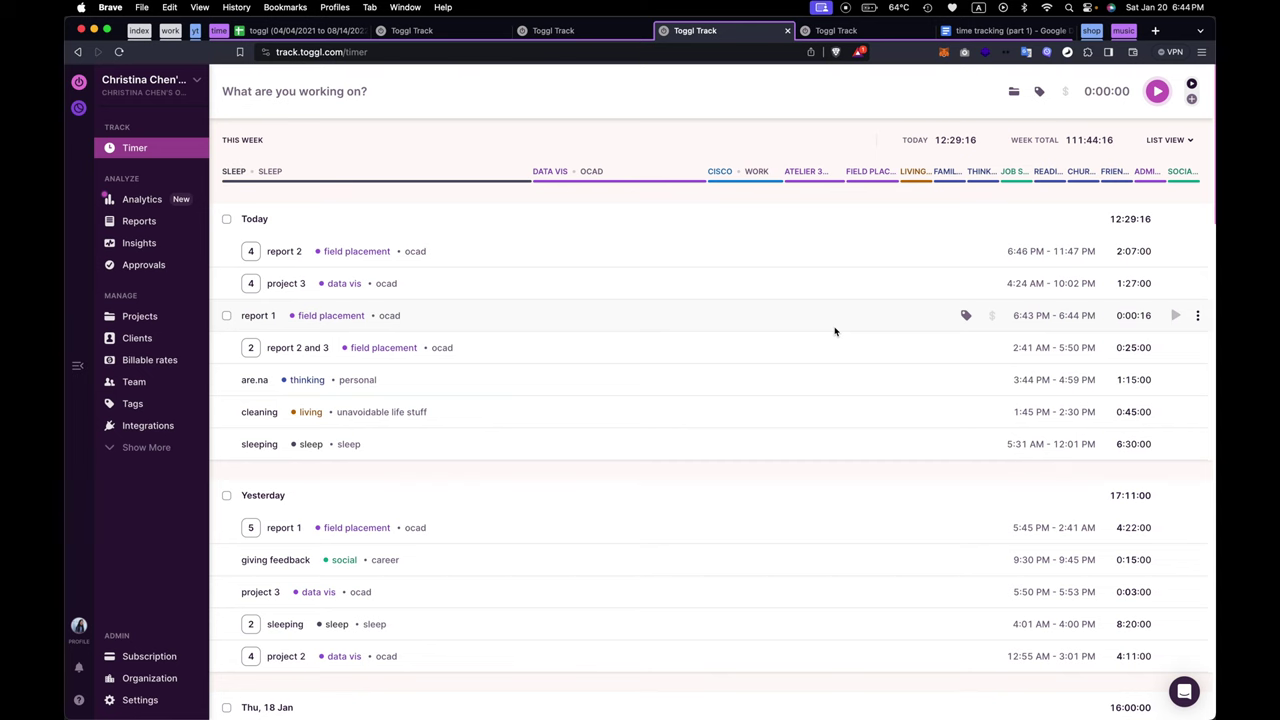
click(1038, 318)
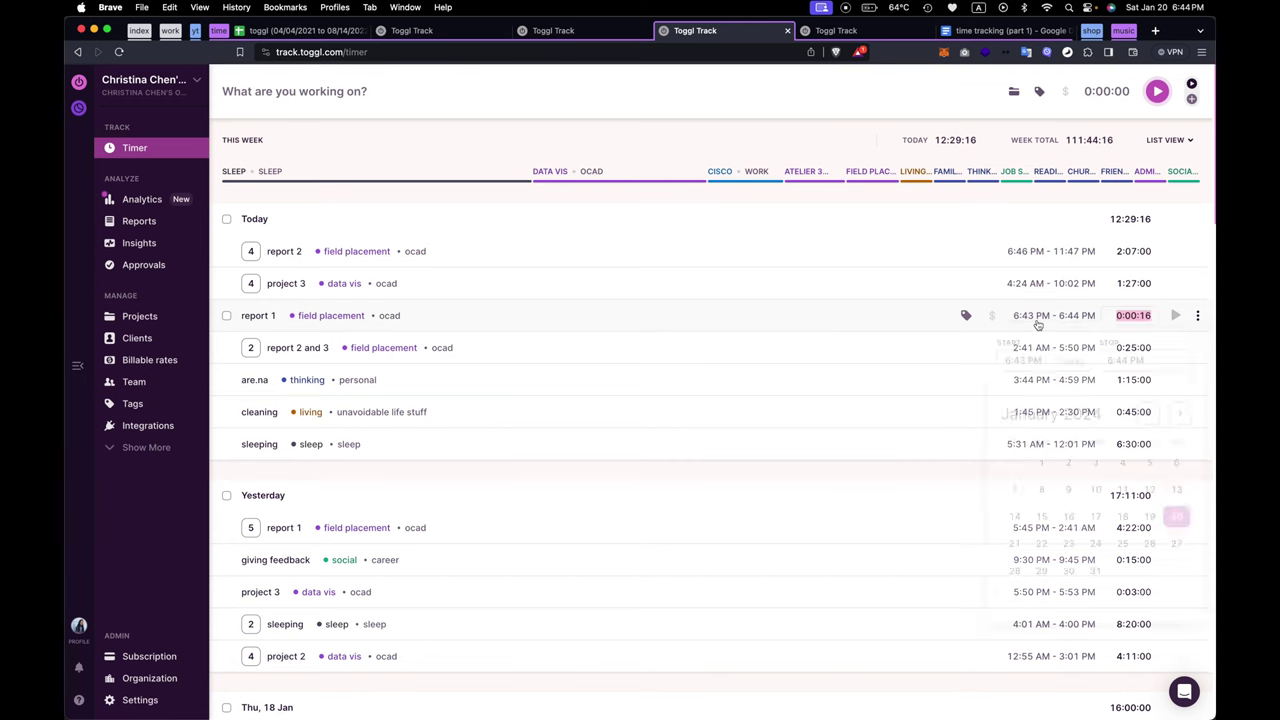
click(1036, 360)
key(BackSpace)
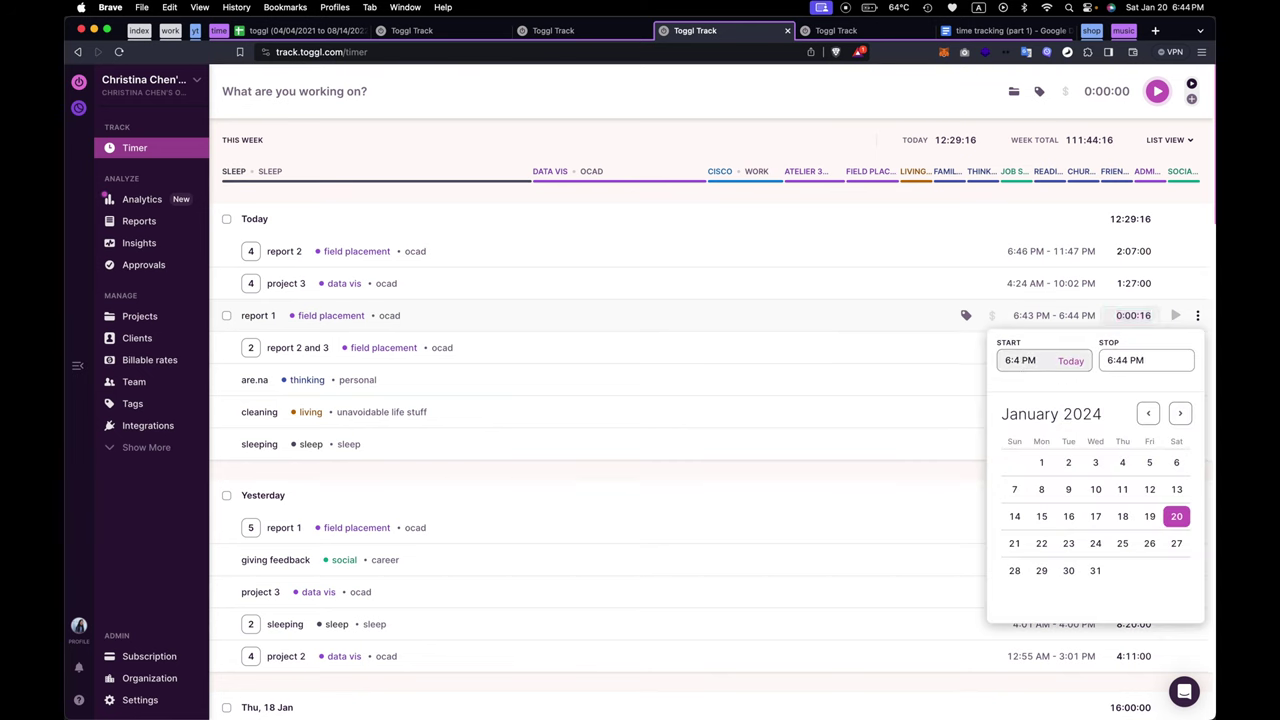
text(0)
key(Return)
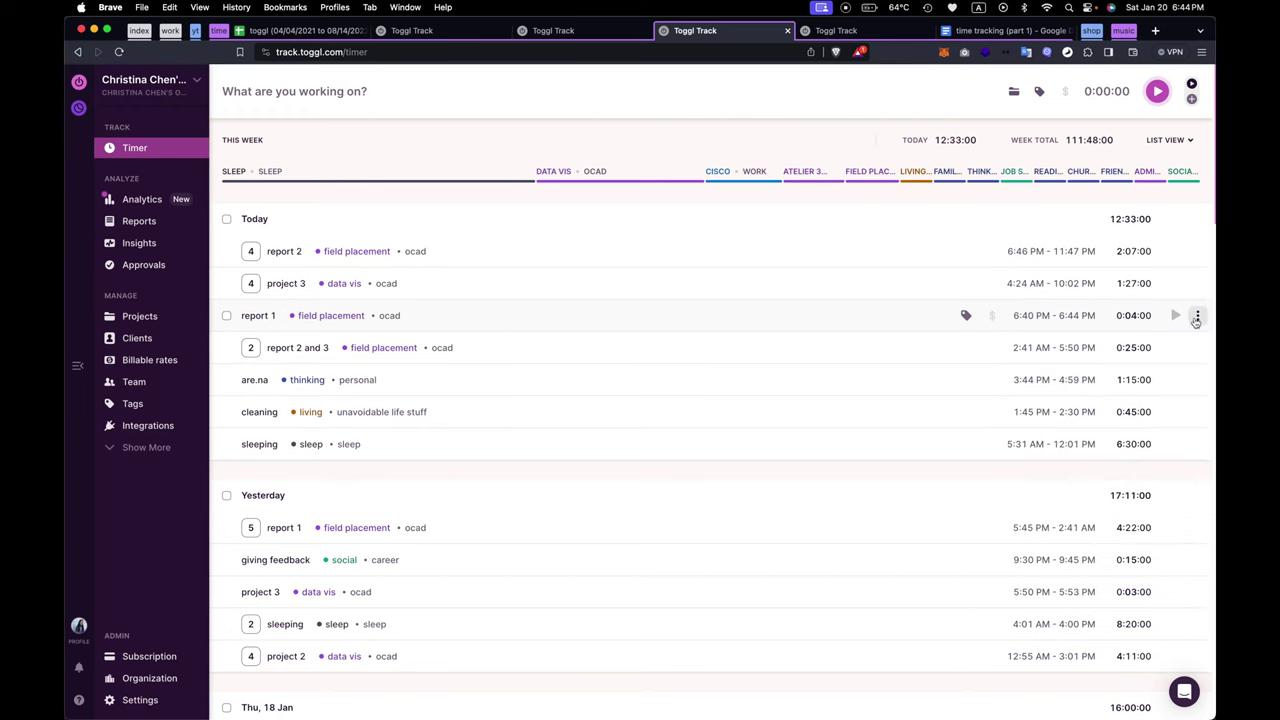
click(1197, 315)
click(1157, 424)
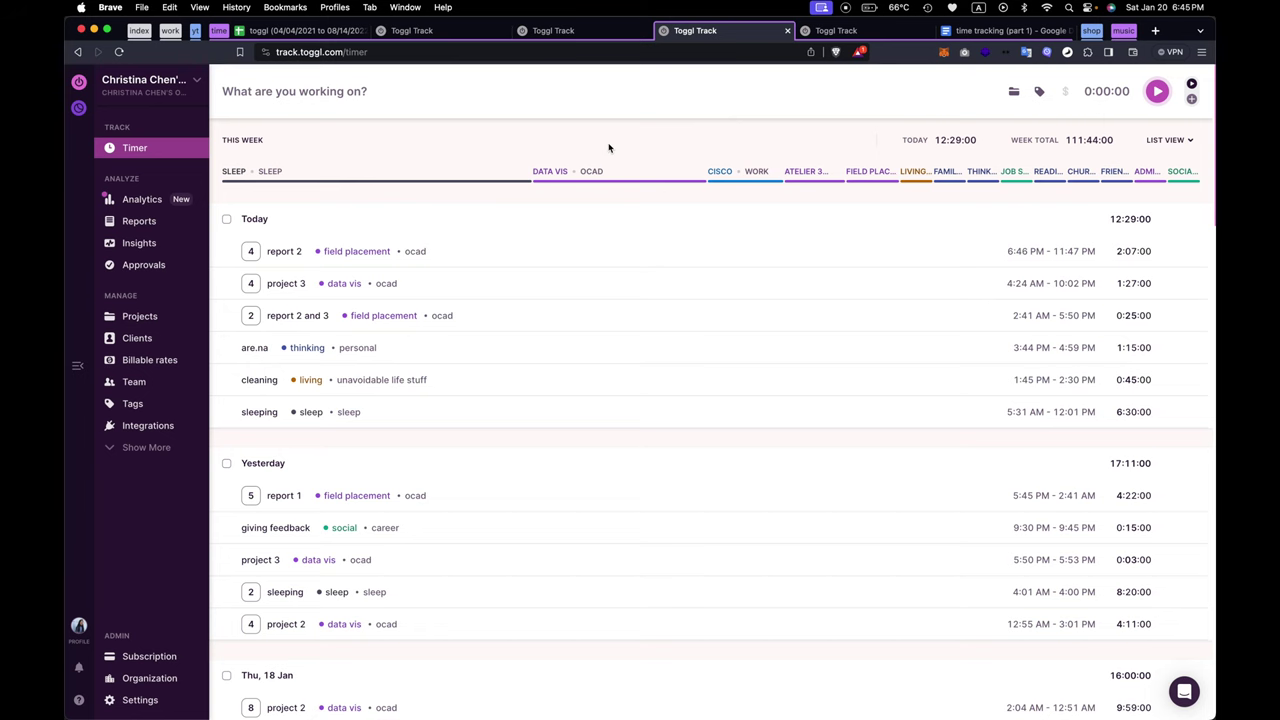
Switch the timer back to Week view and scroll through the calendar's hours.
click(1165, 140)
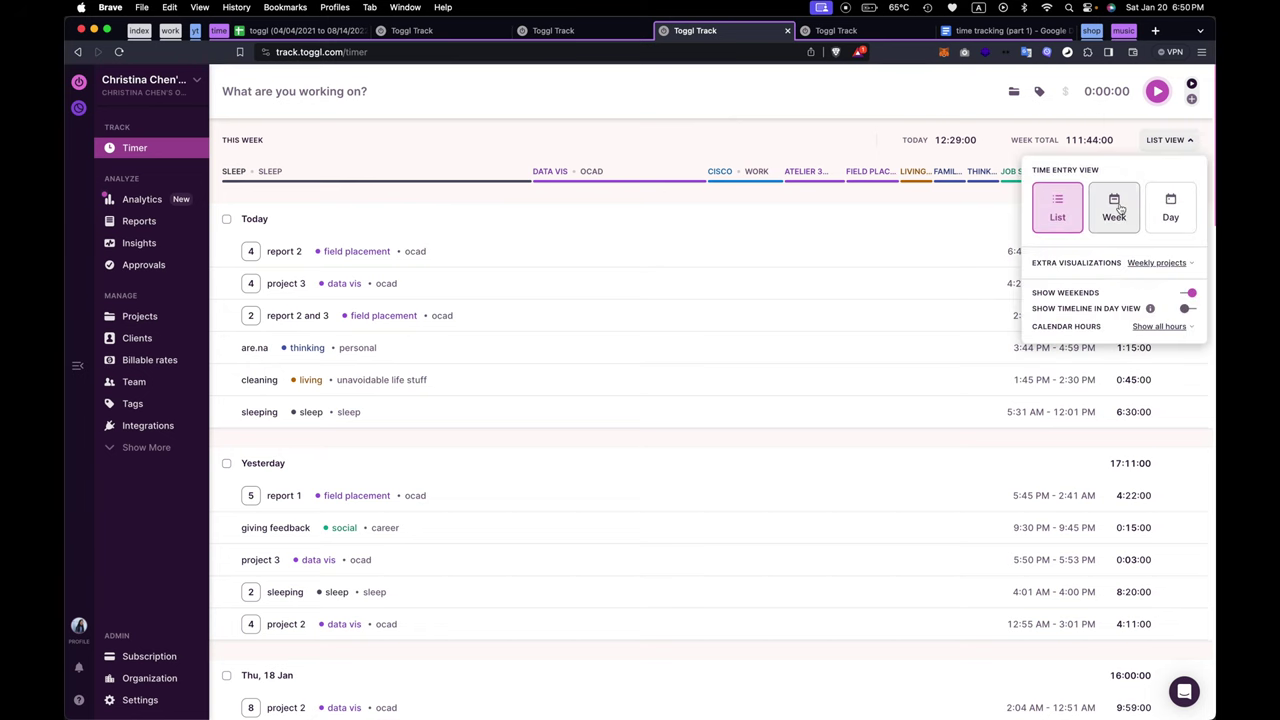
click(1116, 206)
scroll(934, 267, up, 5)
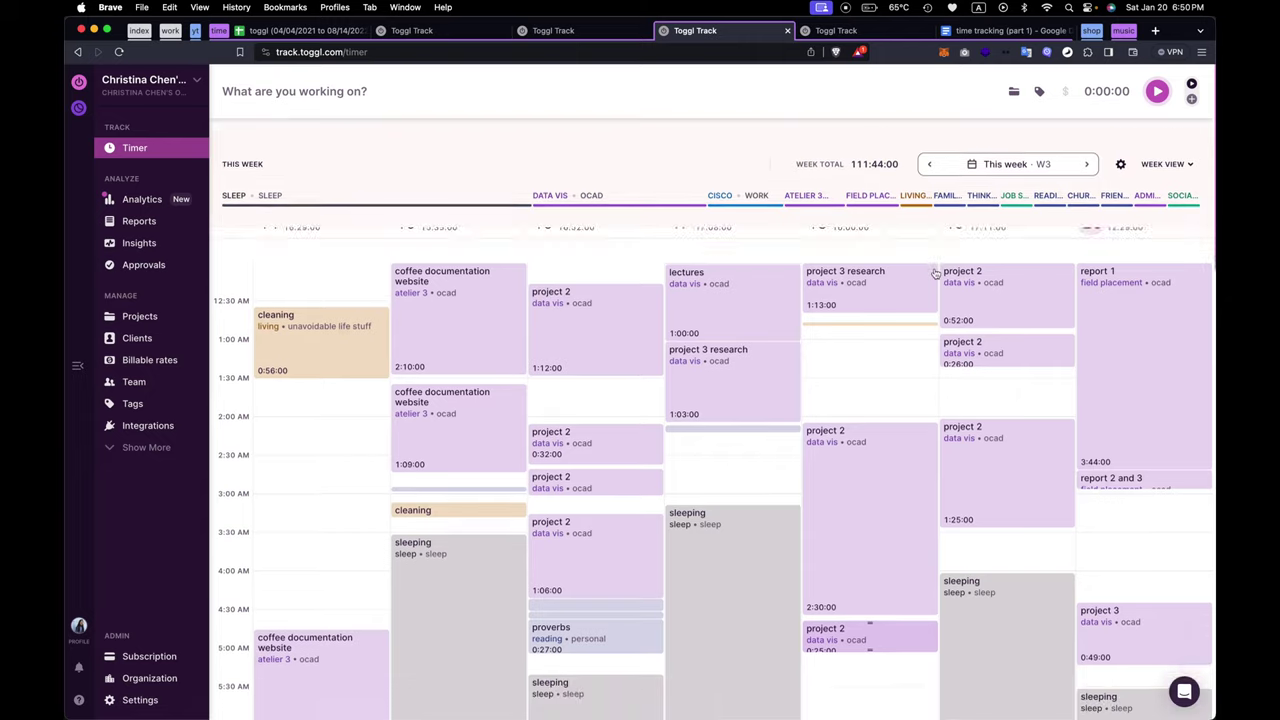
scroll(934, 273, down, 1)
scroll(900, 406, down, 5)
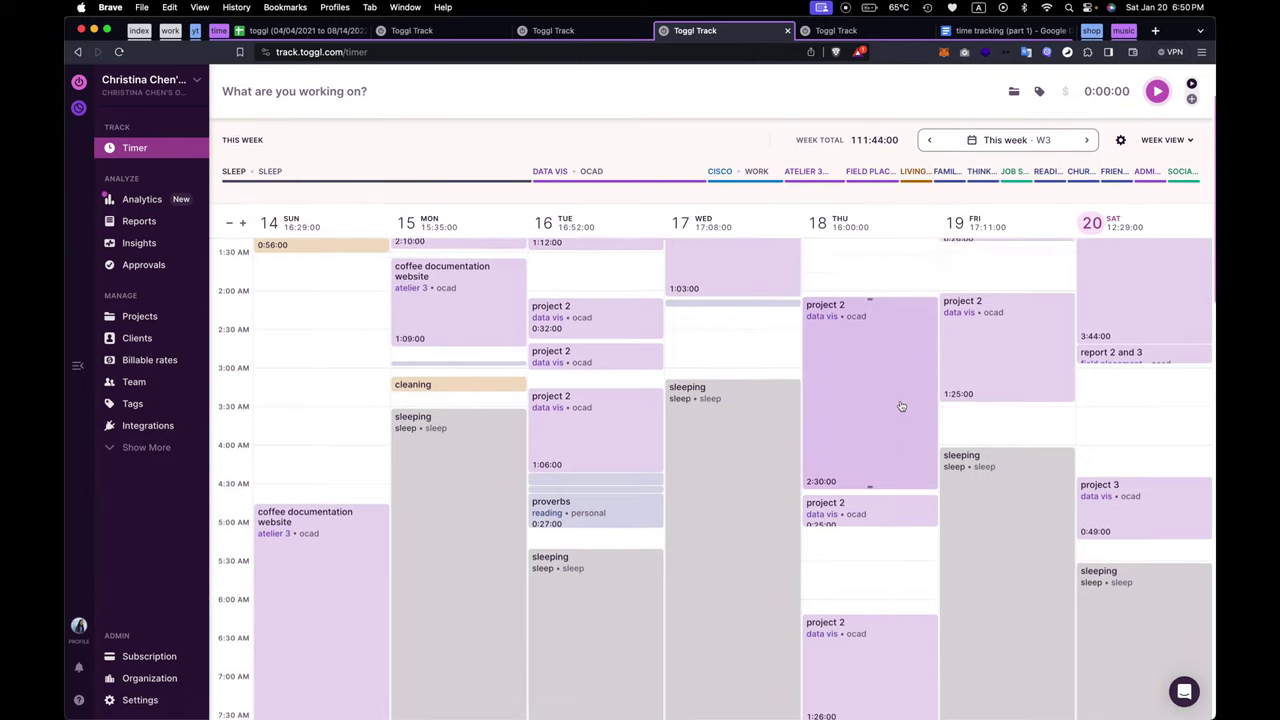
scroll(900, 406, down, 12)
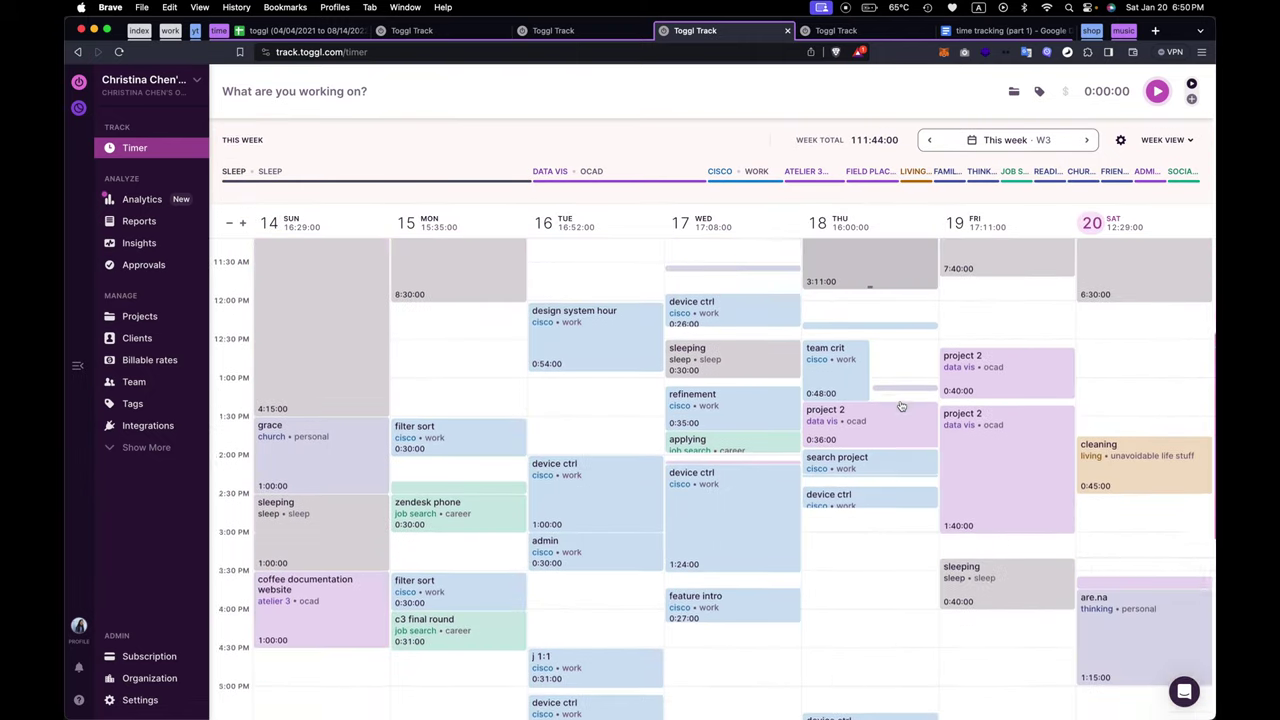
scroll(900, 406, down, 4)
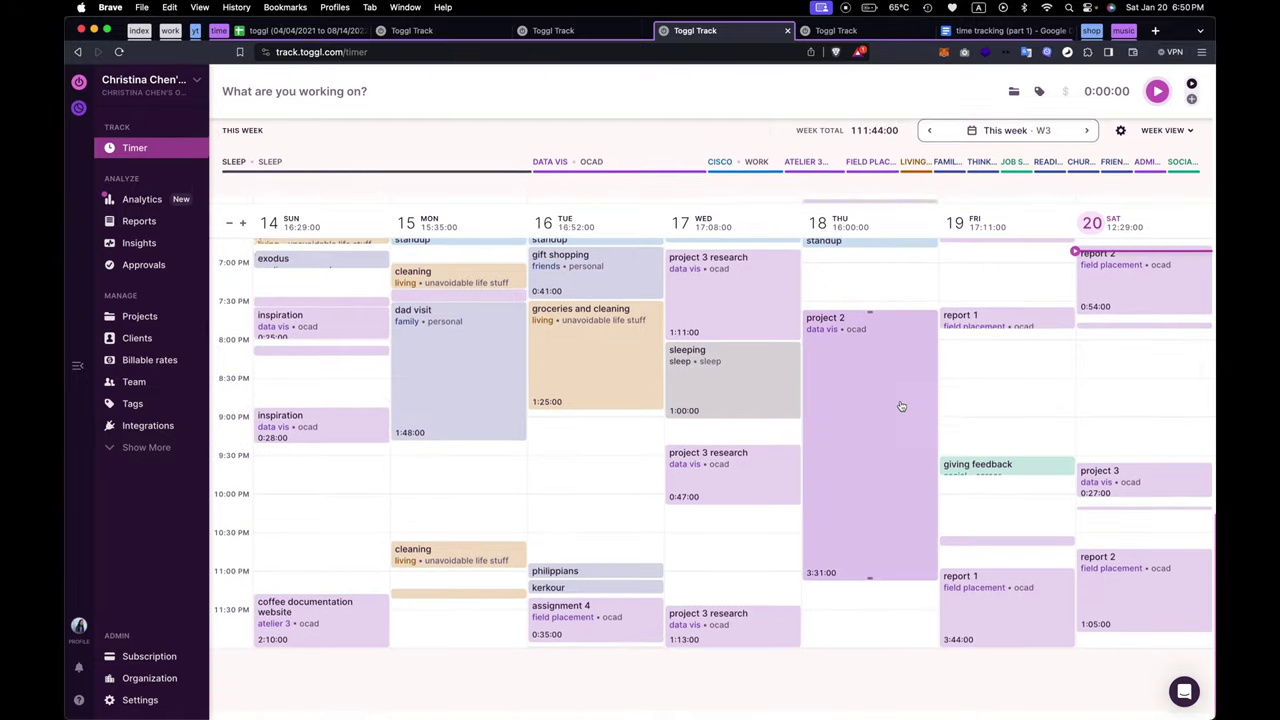
scroll(900, 406, up, 3)
scroll(900, 406, up, 5)
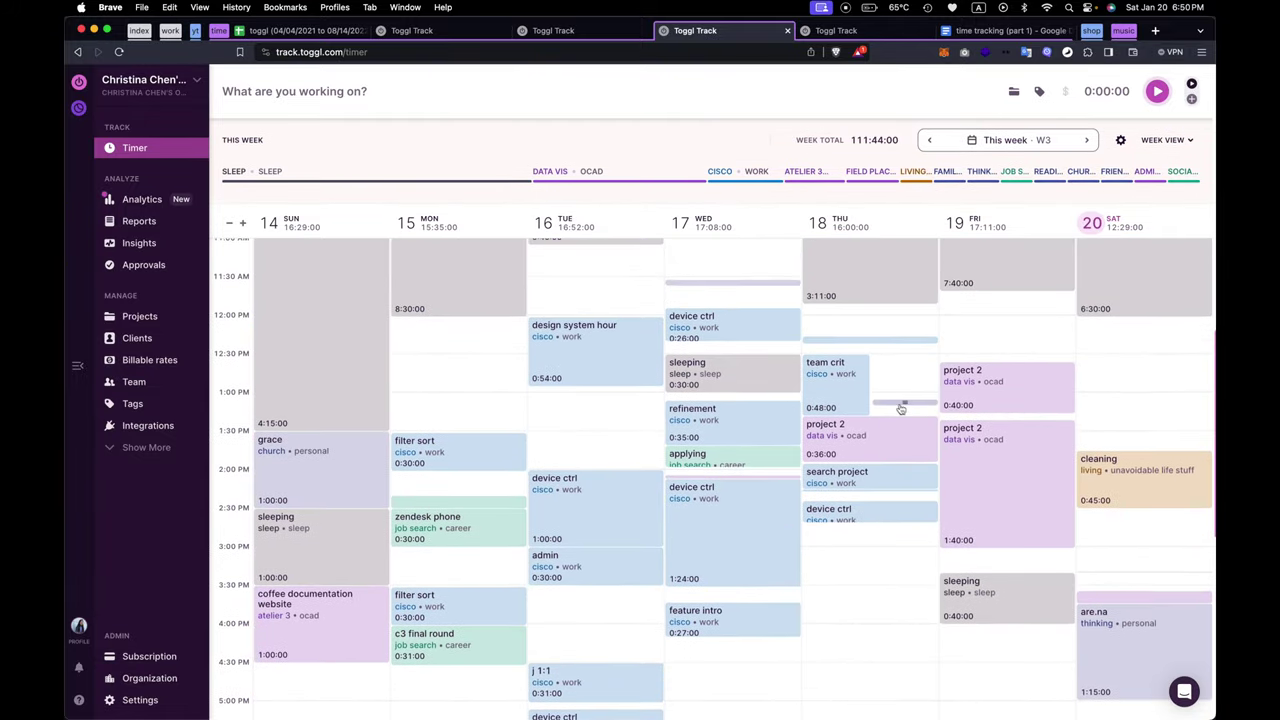
In the summary report, step back to 01–07 Aug 2022 and filter to the sleep client.
click(858, 31)
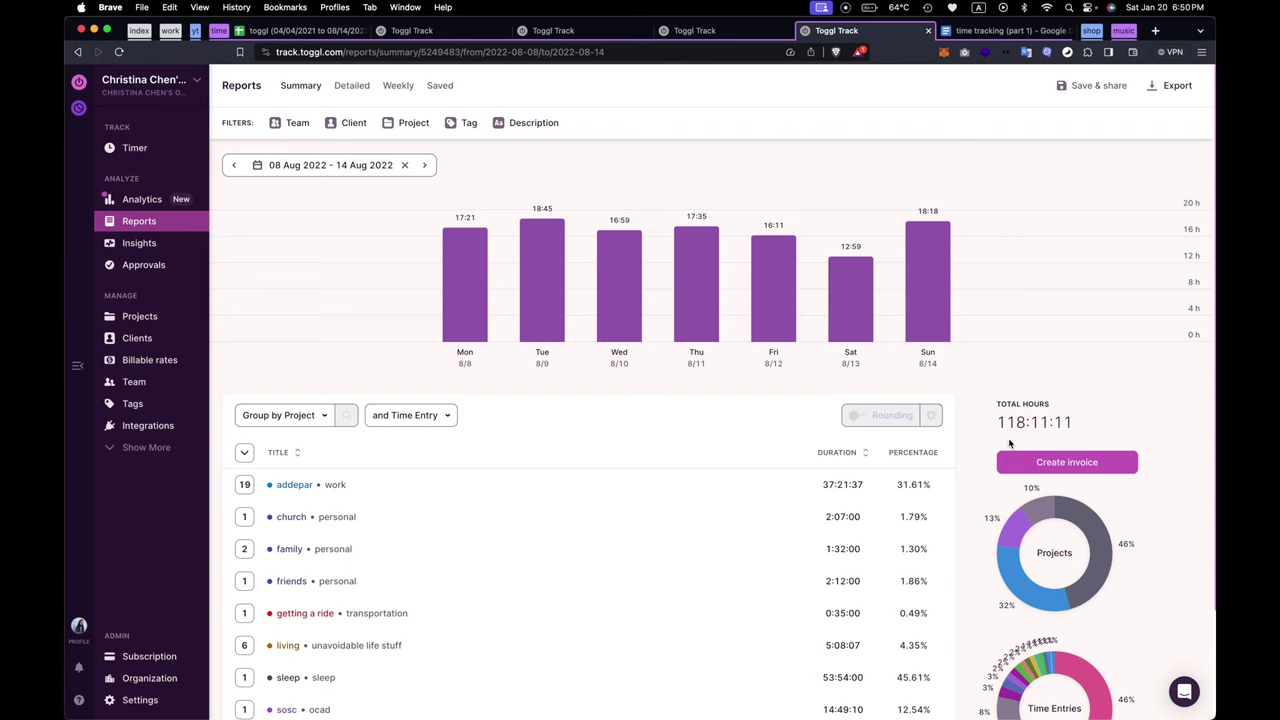
click(234, 165)
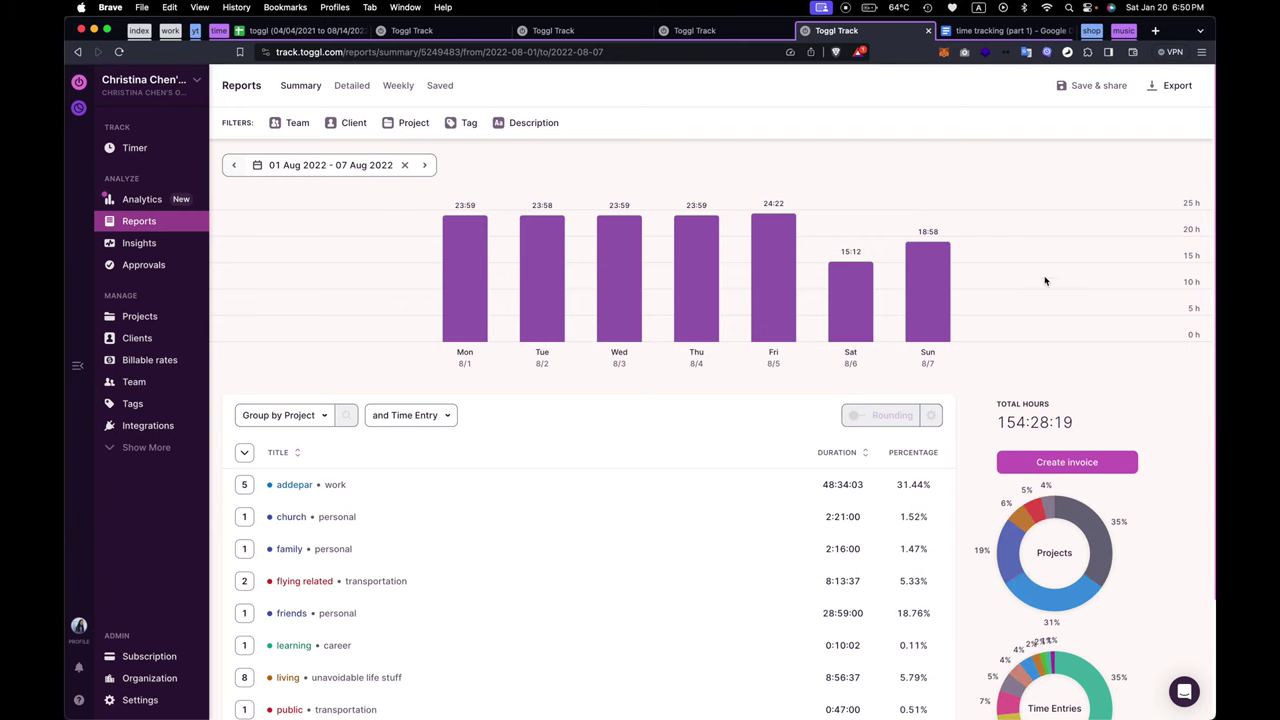
click(366, 125)
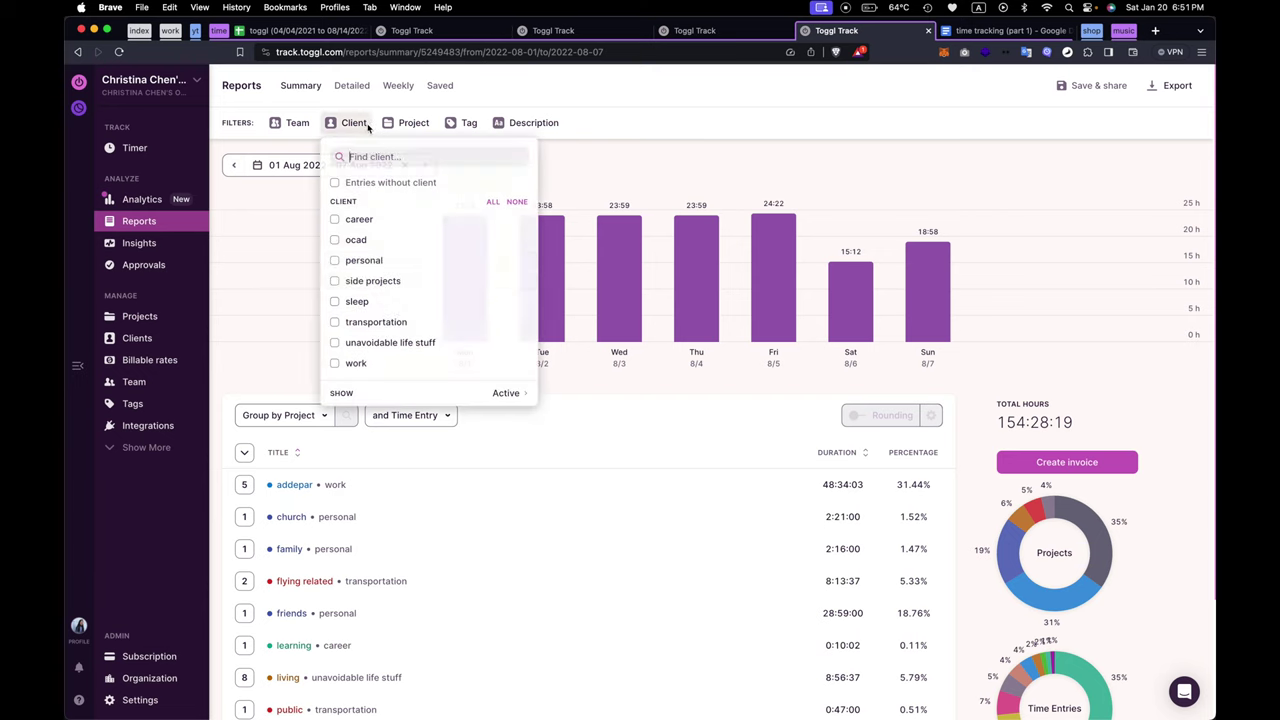
click(345, 301)
click(620, 151)
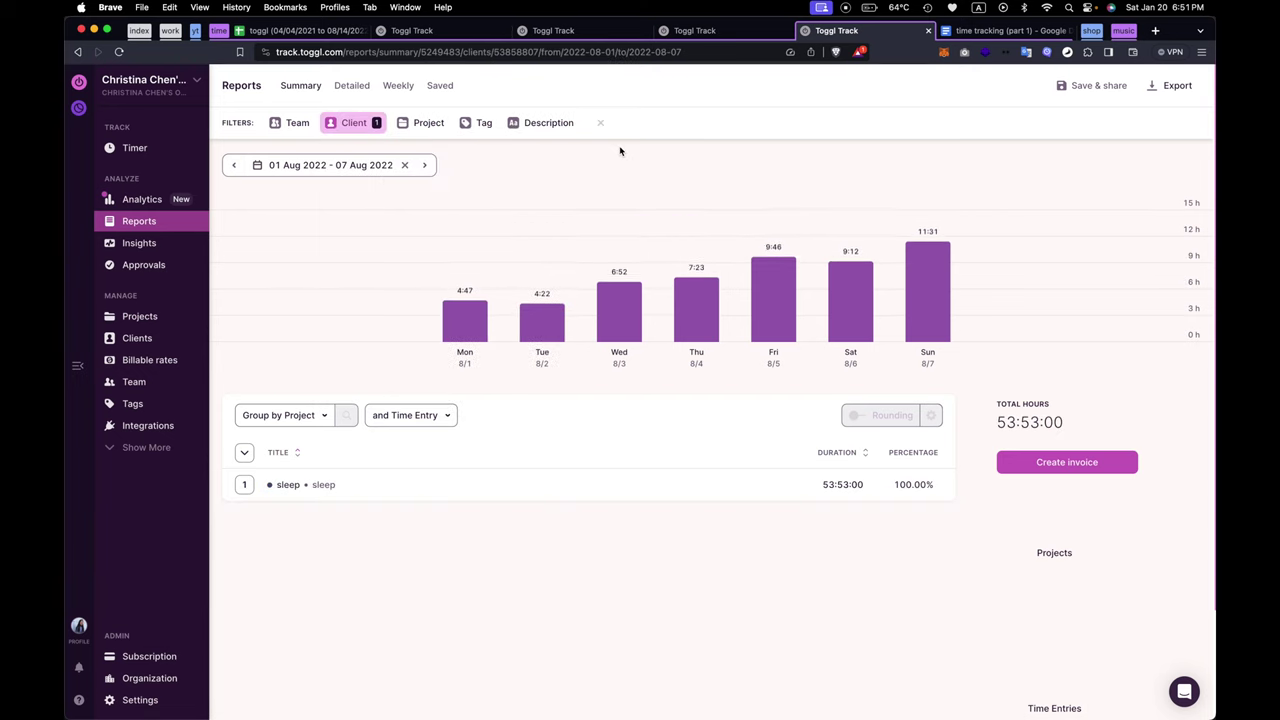
Advance to 08–14 Aug 2022 and remove the sleep filter to show all clients.
click(426, 166)
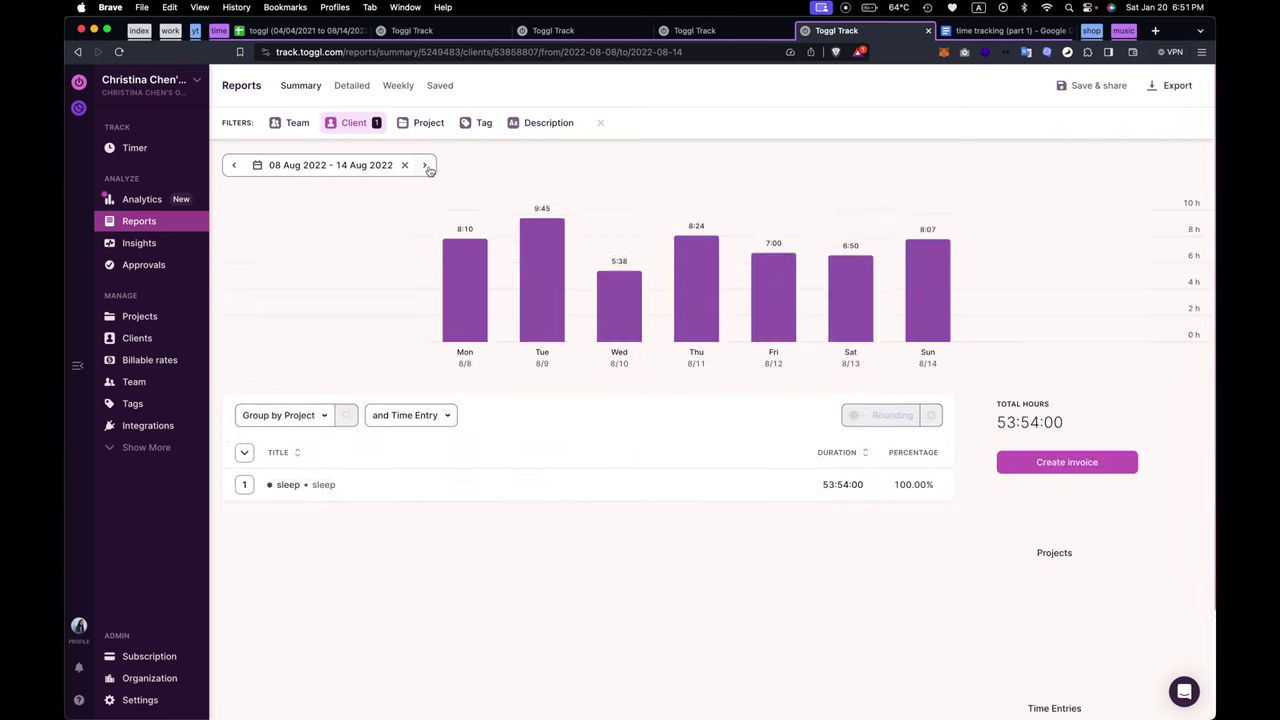
click(354, 123)
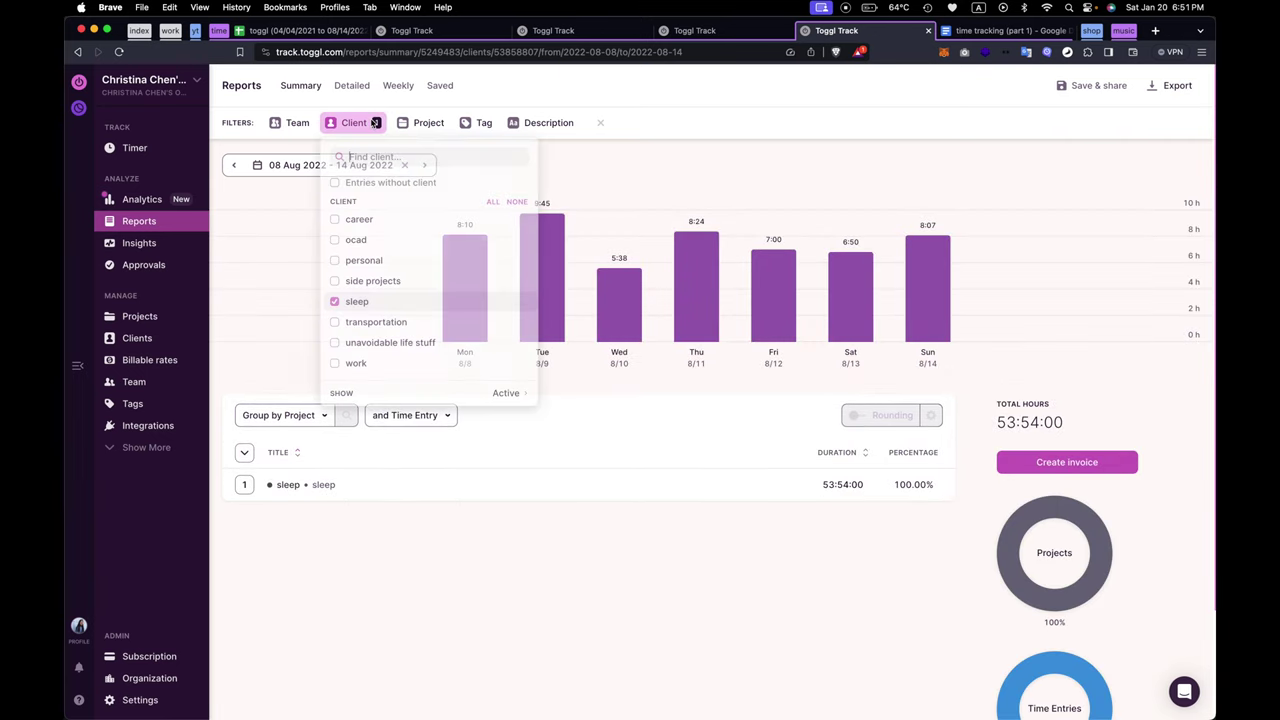
click(335, 301)
click(654, 176)
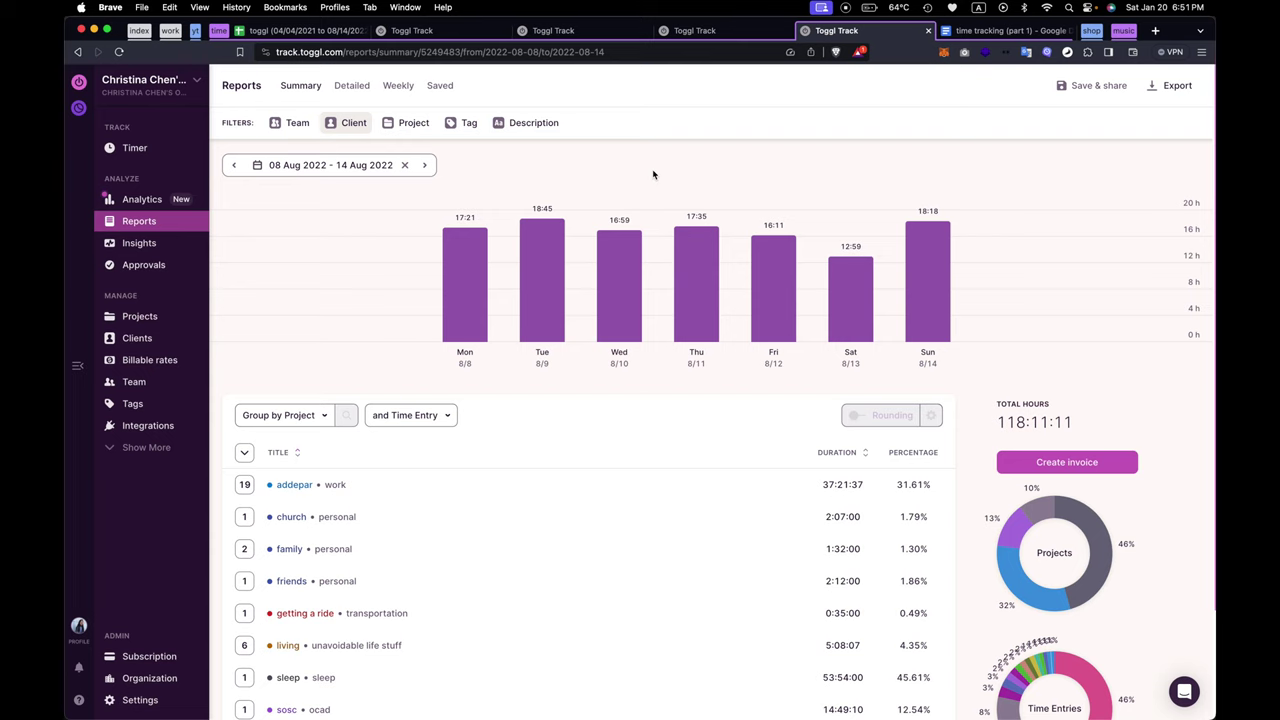
Show the toggl spreadsheet's timeline sheet, scrolled right to the winter 2021 to summer 2022 time-tracking bar.
click(326, 34)
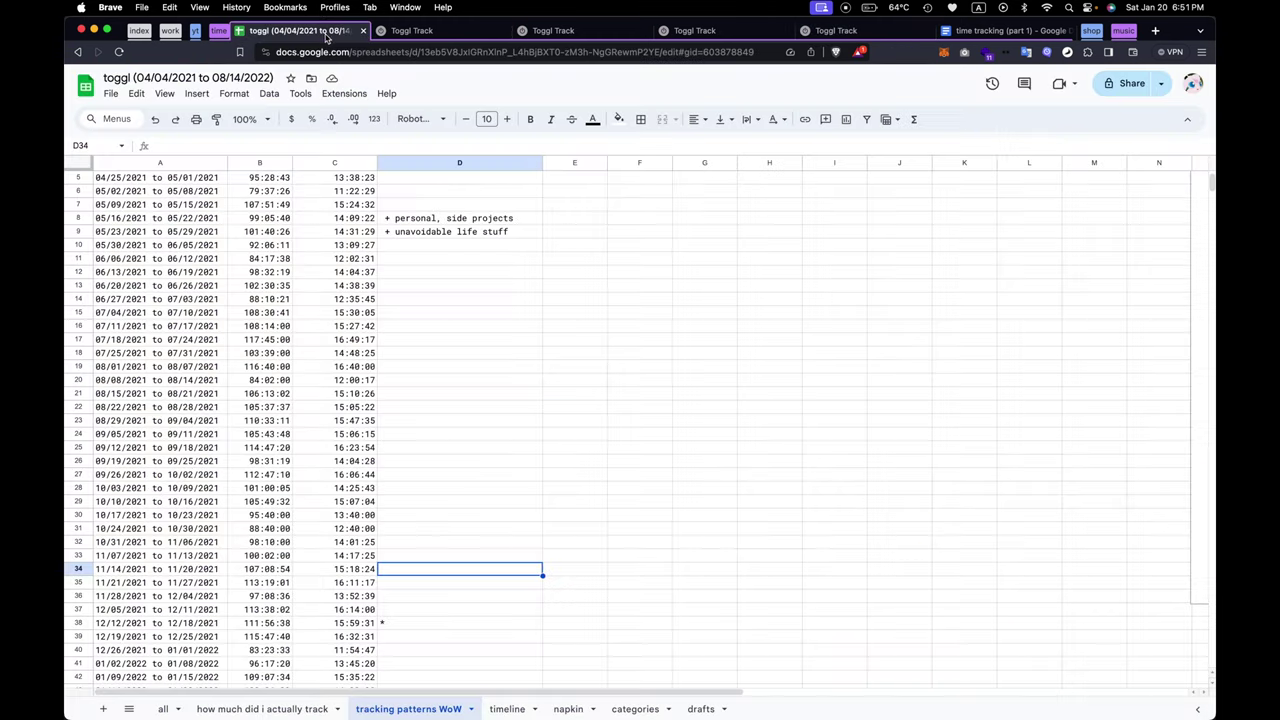
click(533, 706)
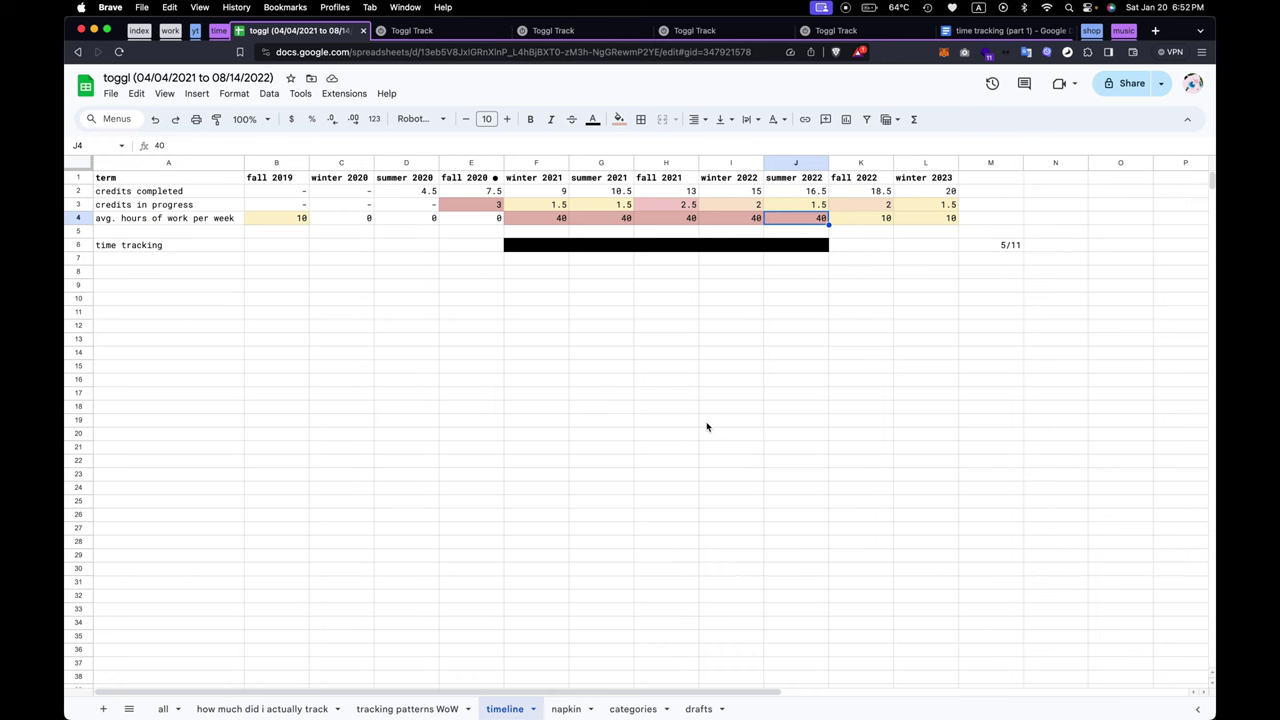
scroll(706, 427, right, 3)
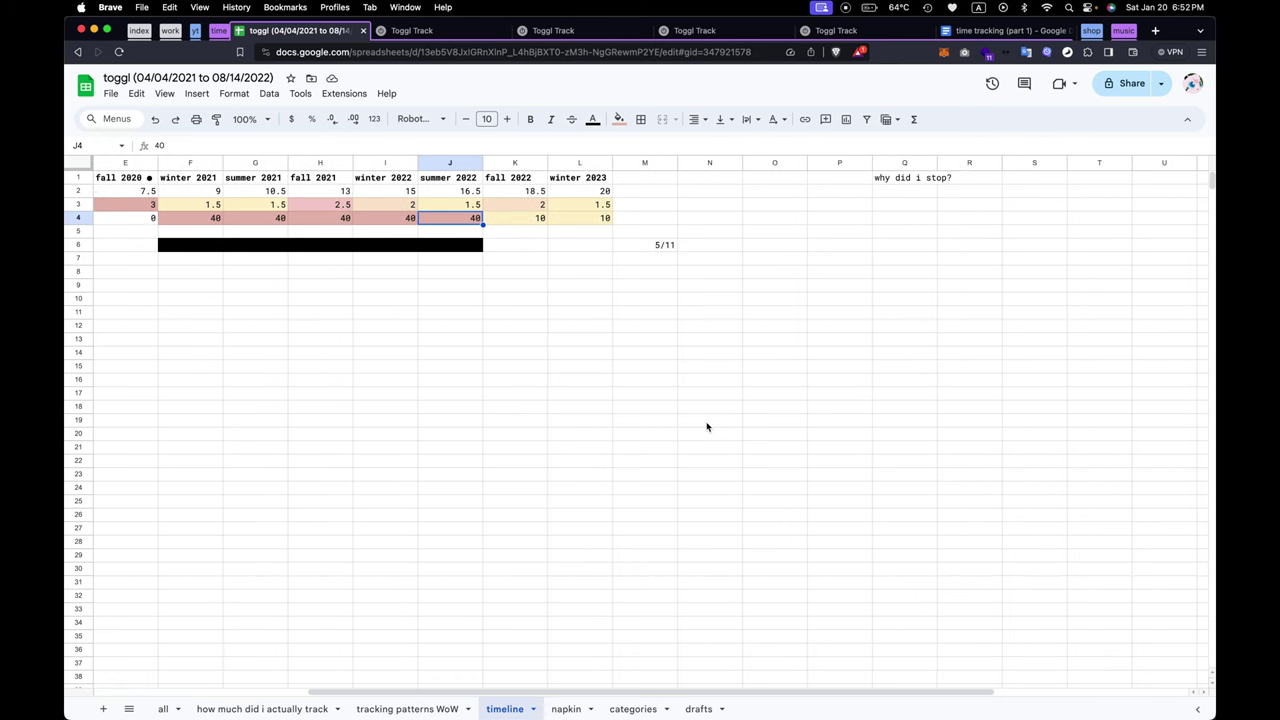